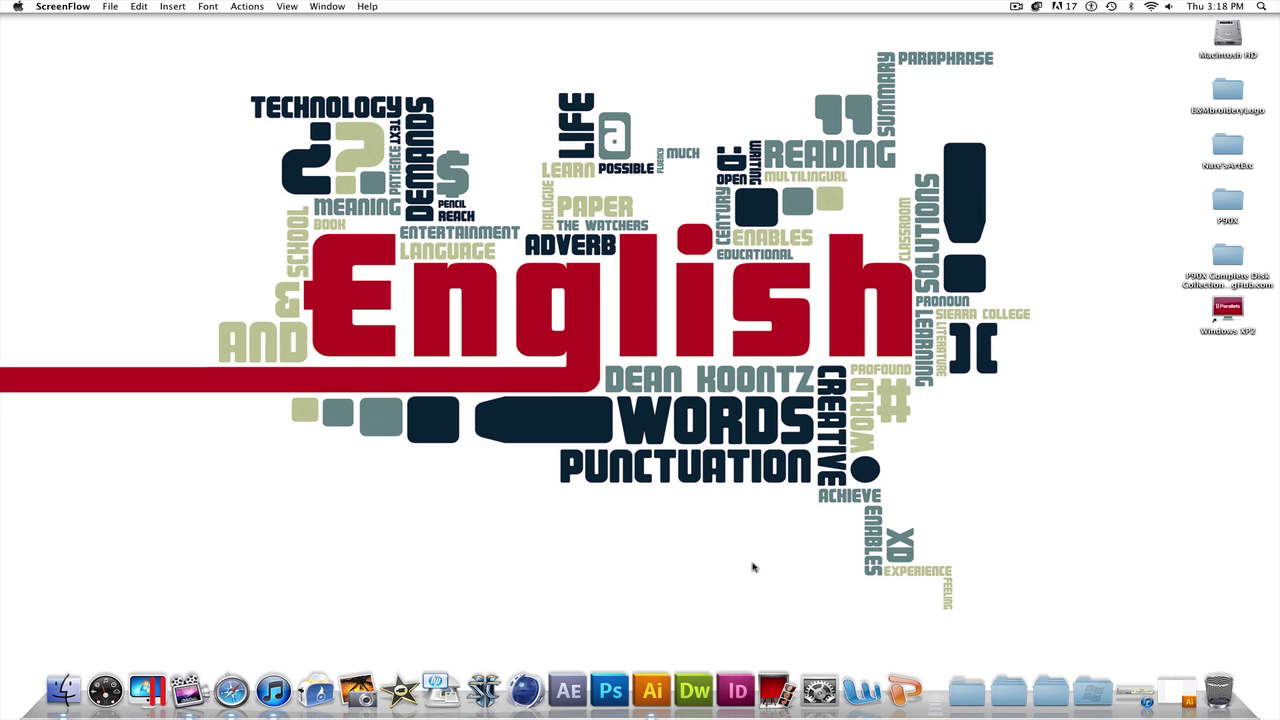
# - Type the word TUTORIAL in capitals on a new blank document's artboard
pyautogui.click(652, 690)
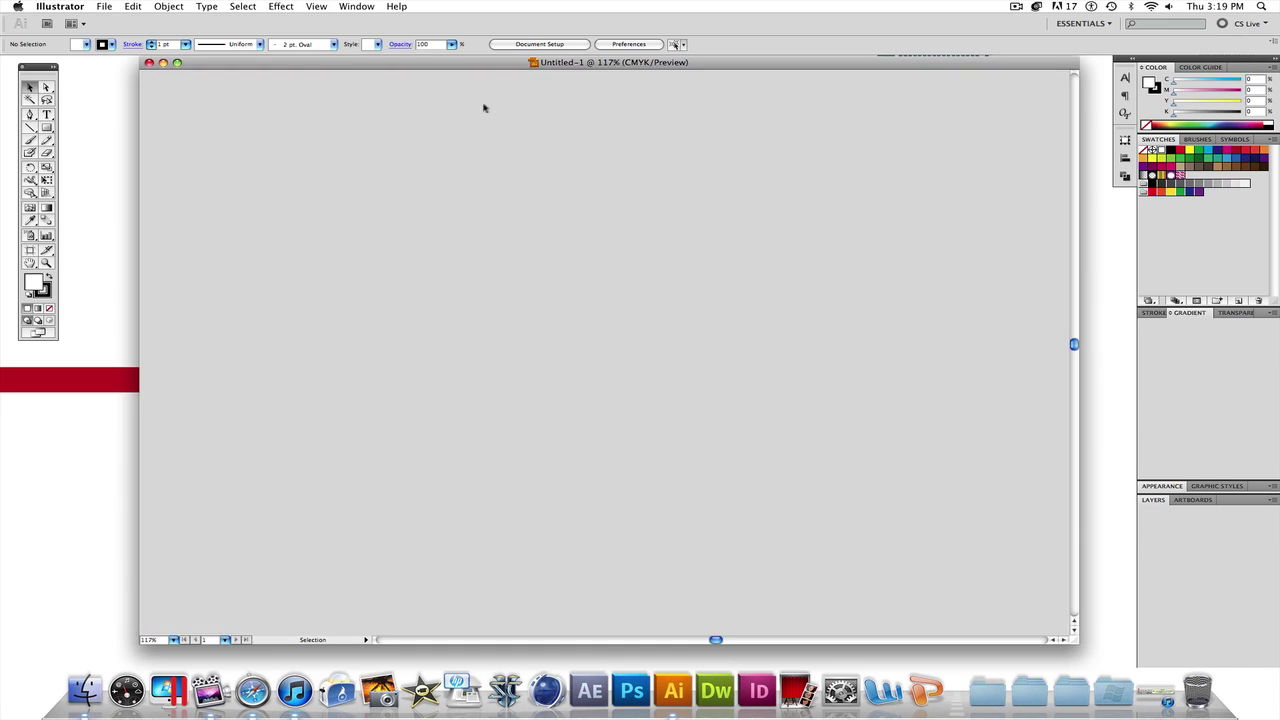
pyautogui.press('t')
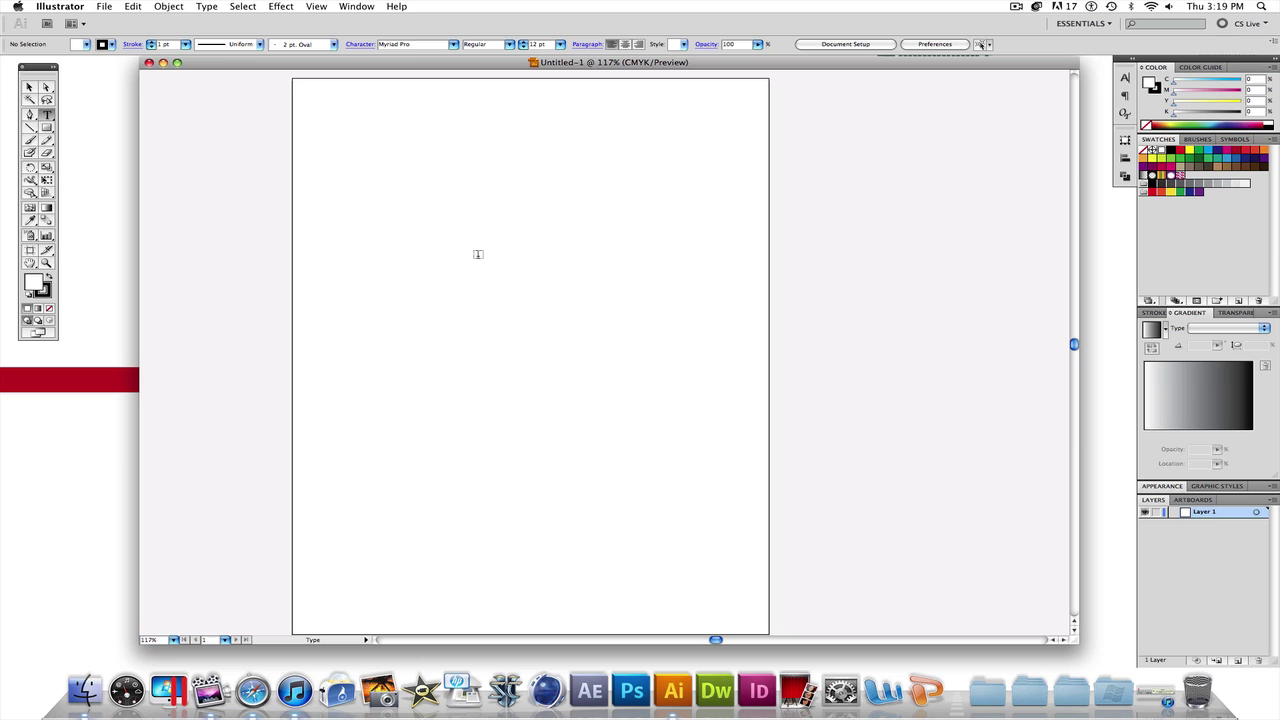
pyautogui.click(419, 240)
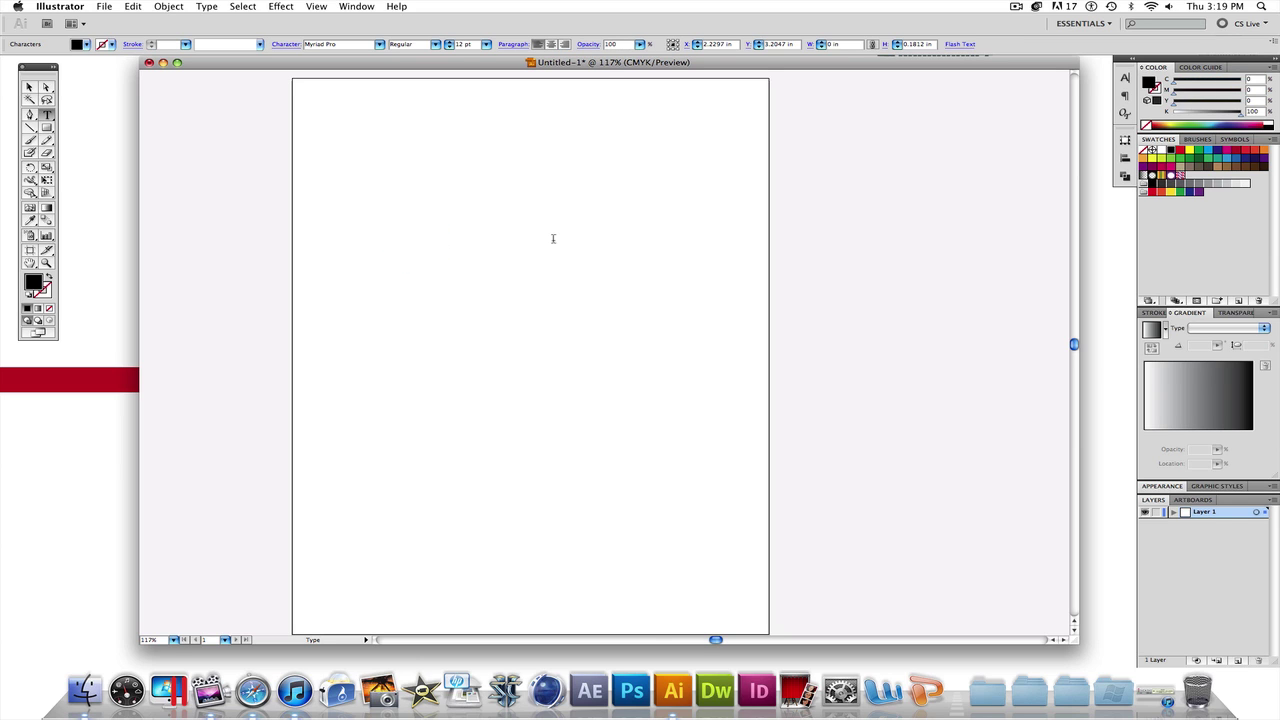
pyautogui.press('shift')
pyautogui.write('TUT')
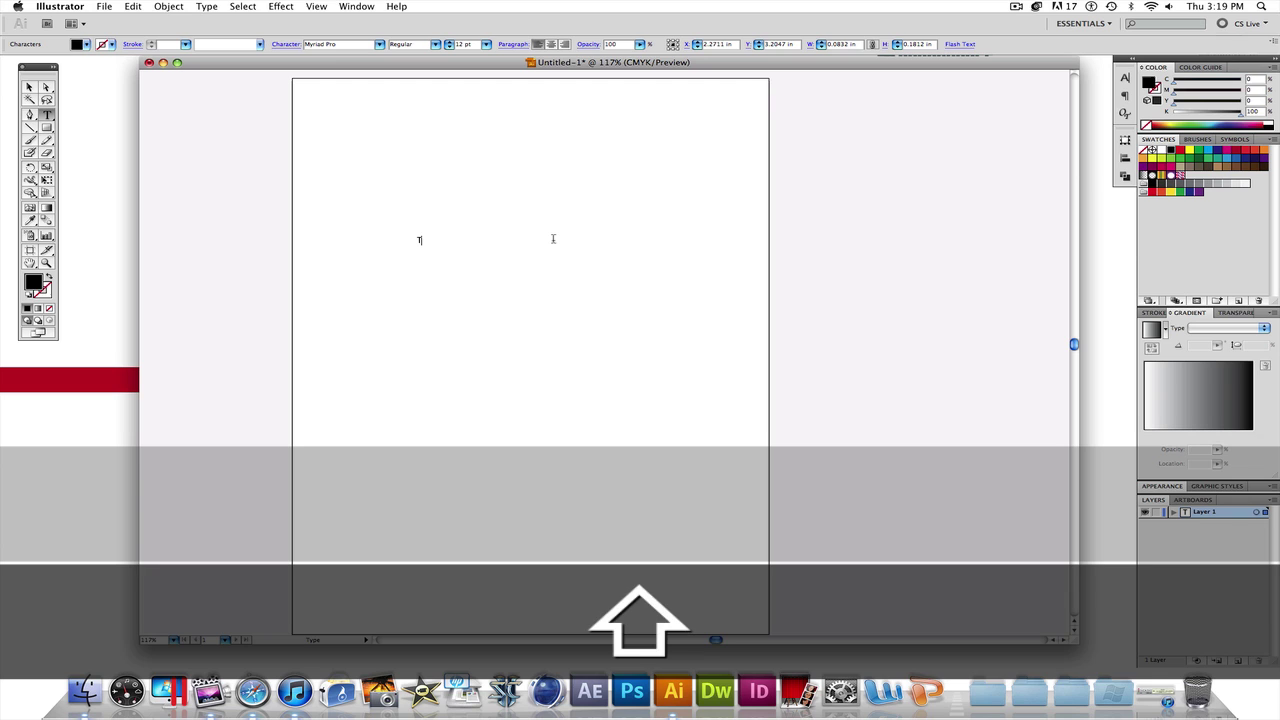
pyautogui.write('ORIAL')
# - Set TUTORIAL in ARB 66 Neon Black JUN-37 and enlarge it proportionally to 74.63 pt
pyautogui.click(29, 87)
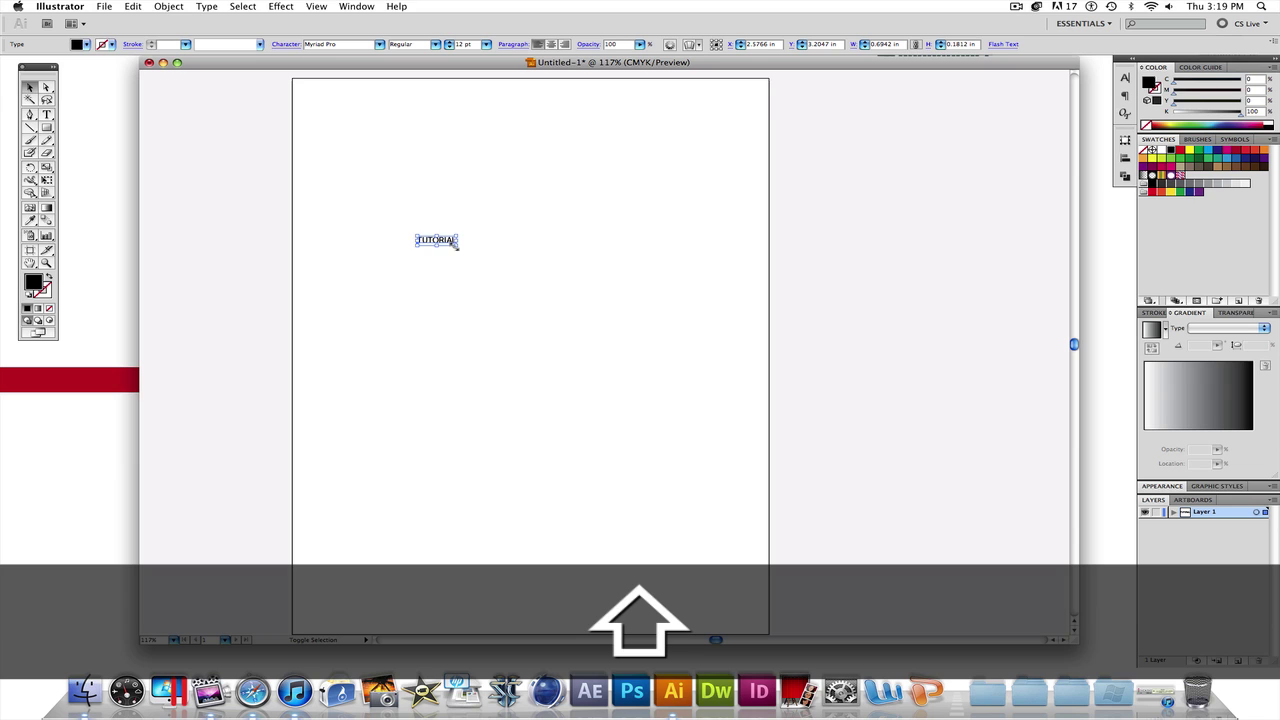
pyautogui.moveTo(456, 244); pyautogui.dragTo(631, 288)
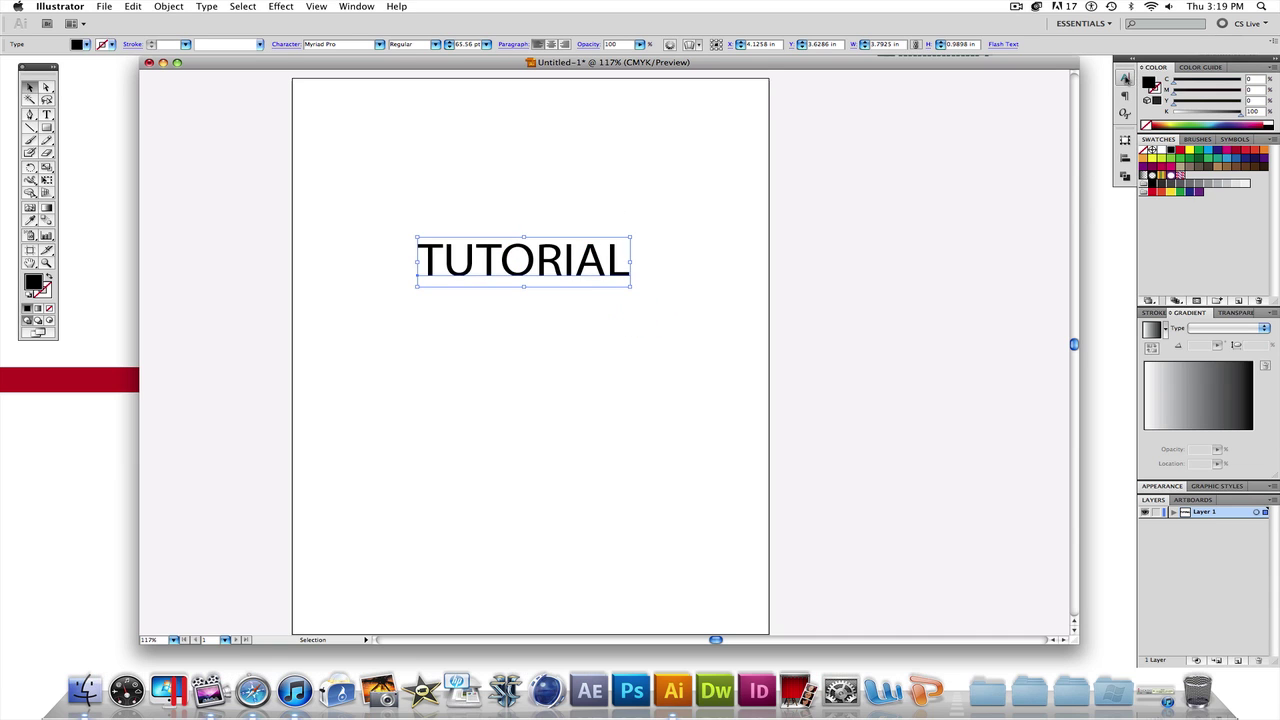
pyautogui.click(1124, 77)
pyautogui.click(1097, 90)
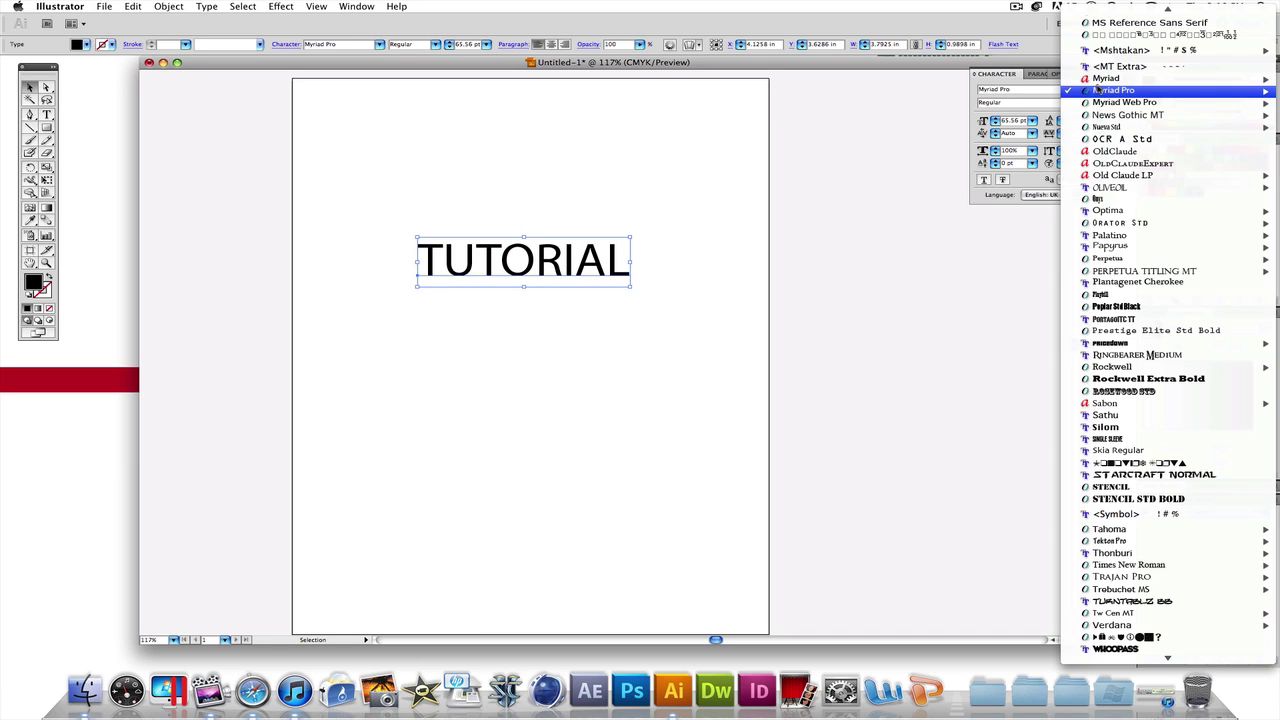
pyautogui.scroll(5, 1110, 495)
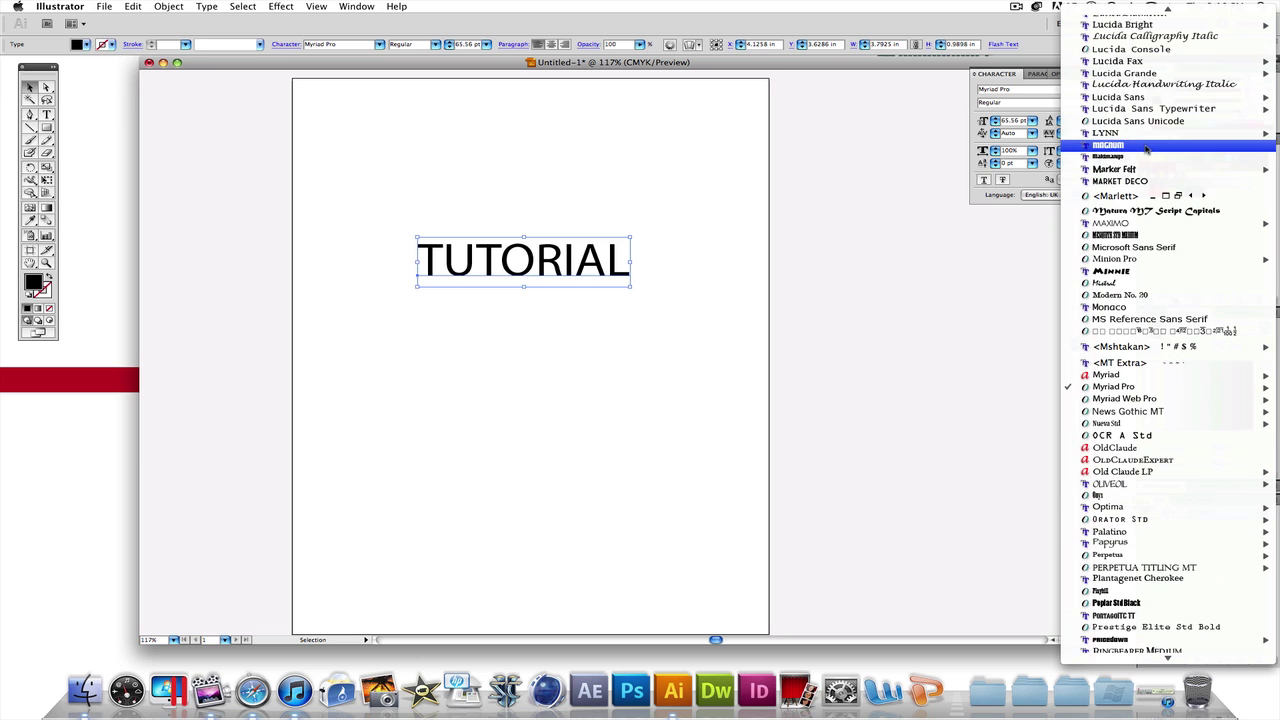
pyautogui.scroll(15, 1147, 148)
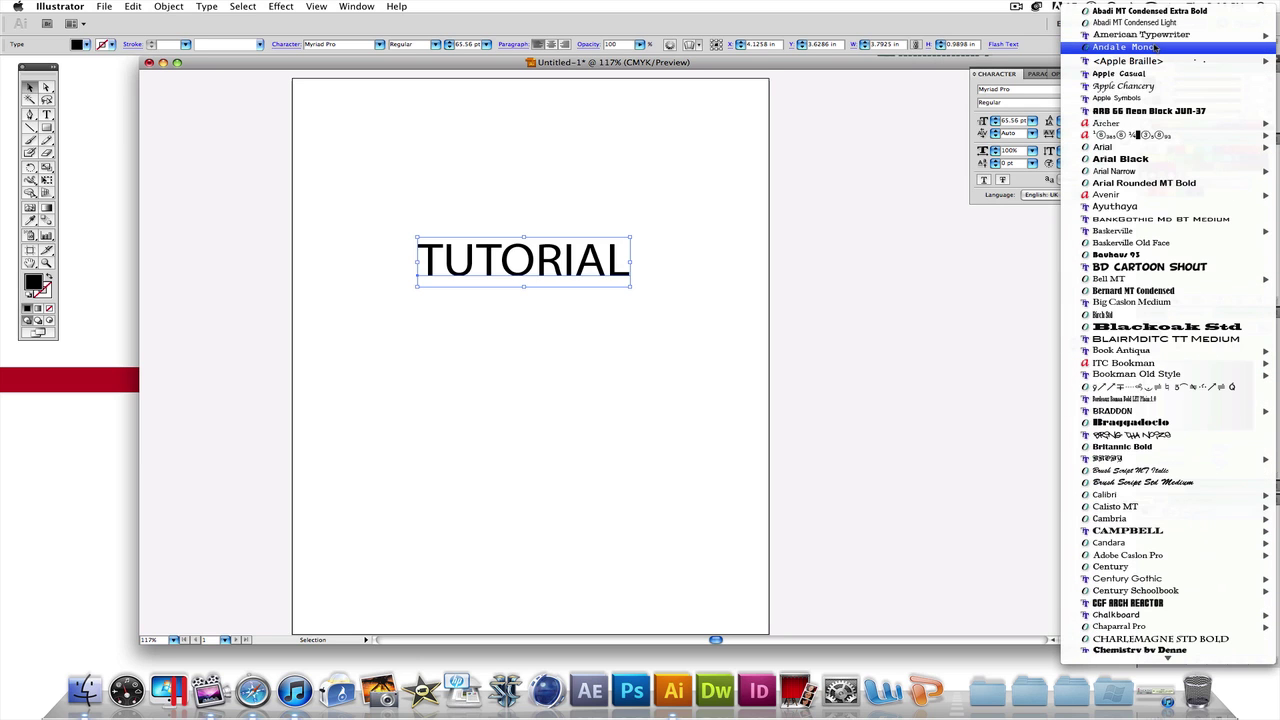
pyautogui.click(1136, 112)
pyautogui.press('shift')
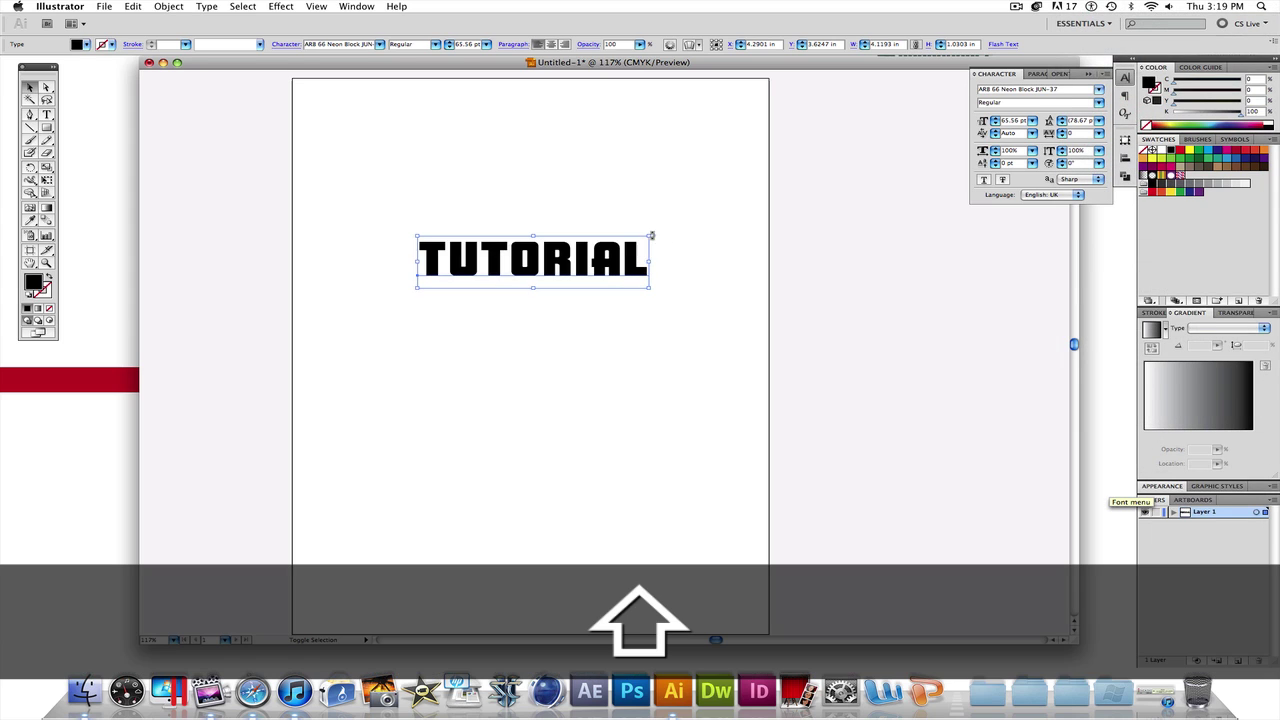
pyautogui.moveTo(648, 236); pyautogui.dragTo(648, 200)
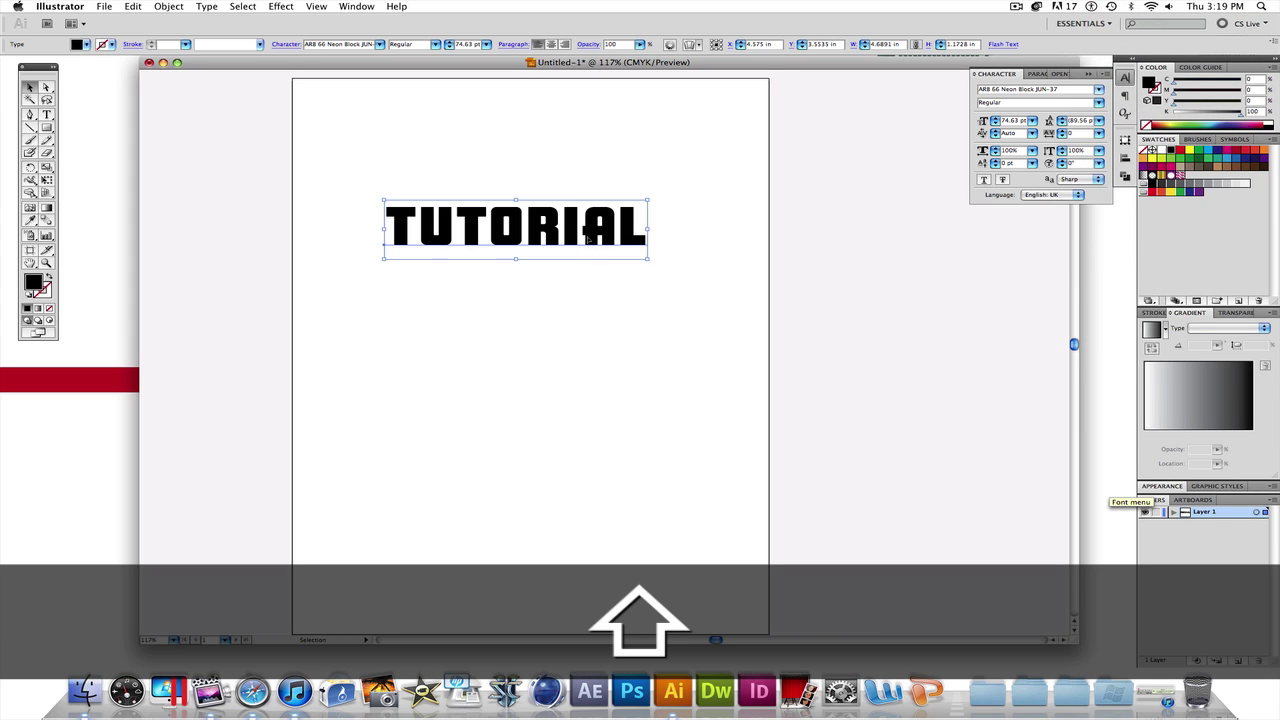
# - Draw a hexagon with the Polygon tool, dismissing the Rectangle size dialog
pyautogui.click(42, 129)
pyautogui.click(377, 183)
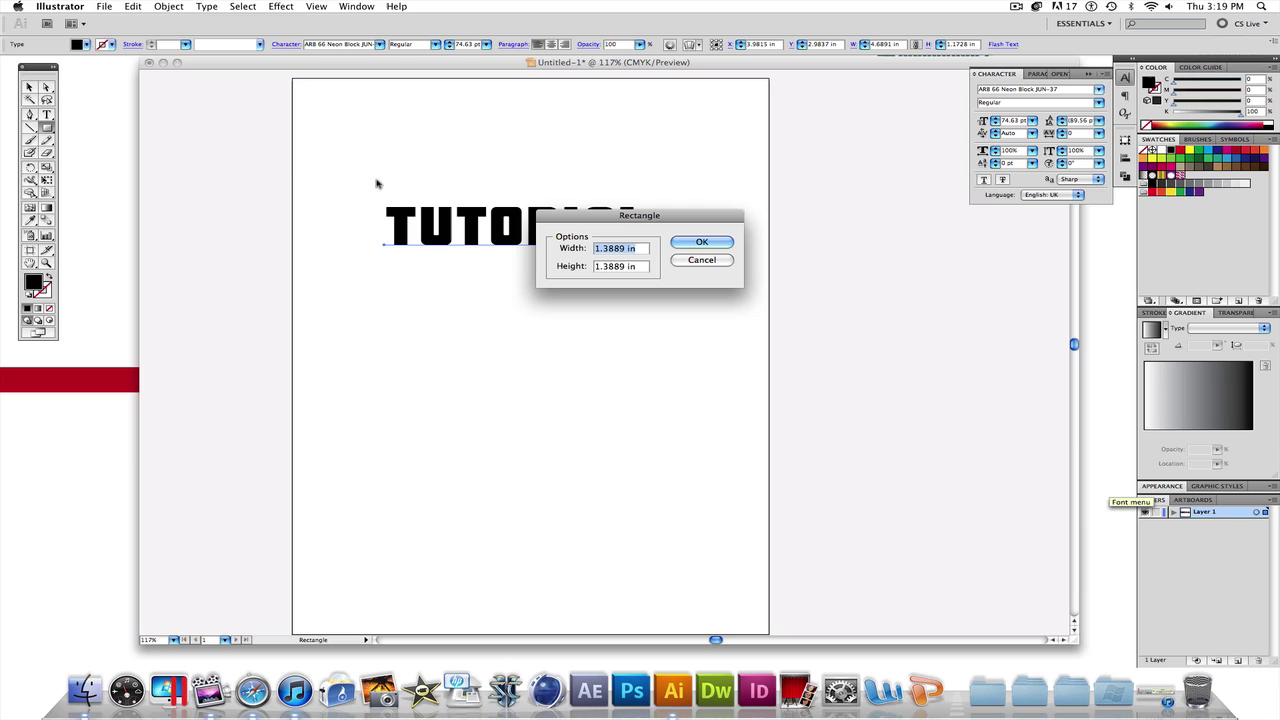
pyautogui.click(705, 260)
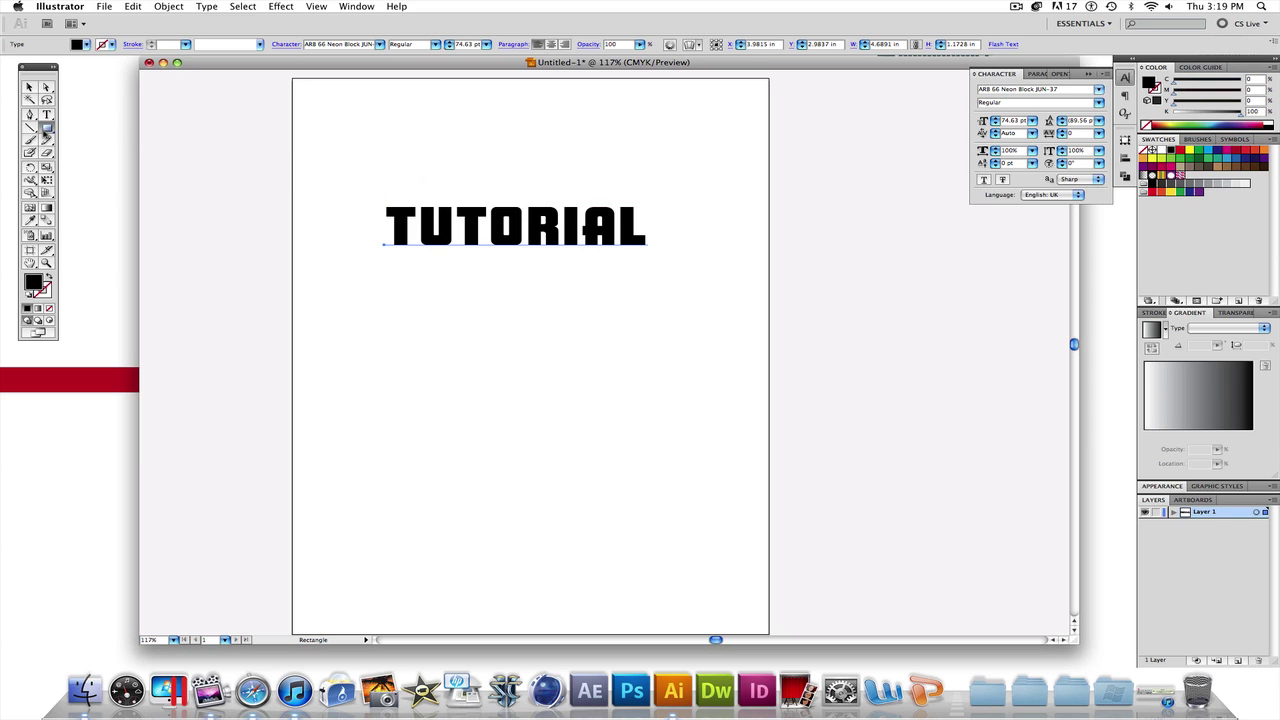
pyautogui.moveTo(44, 130); pyautogui.dragTo(82, 167)
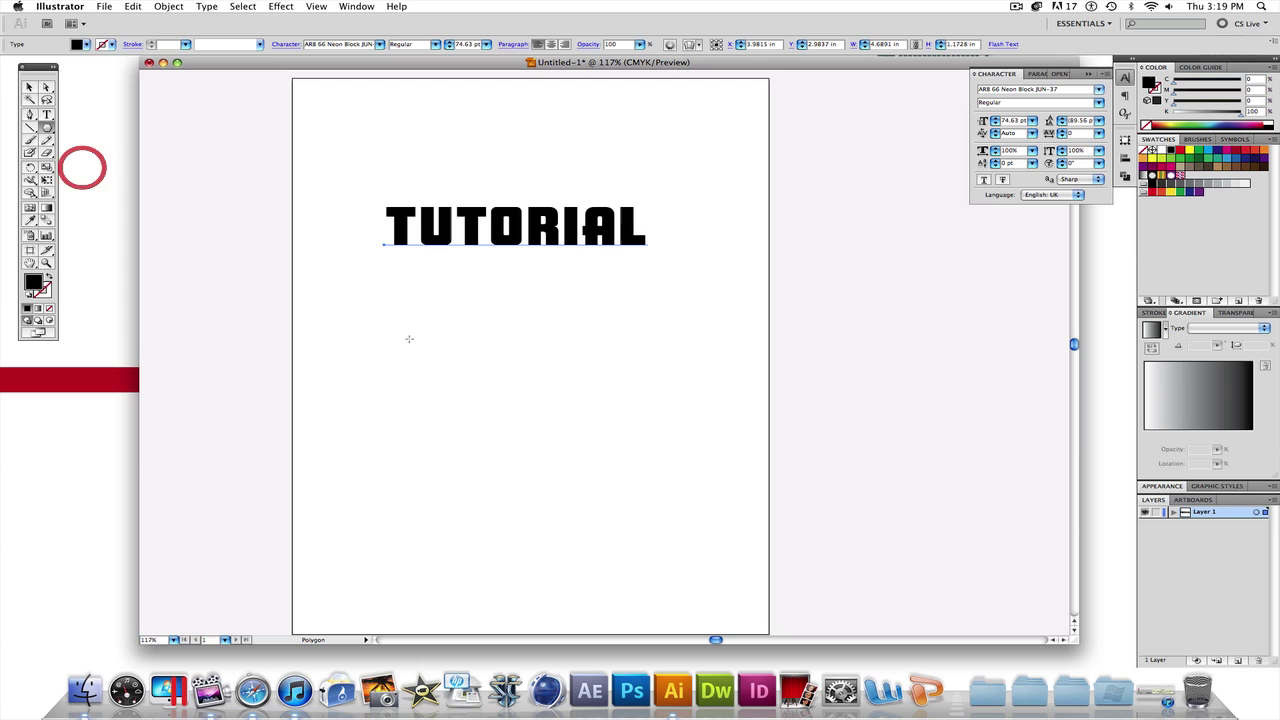
pyautogui.moveTo(394, 297); pyautogui.dragTo(531, 271)
# - Move the hexagon below TUTORIAL, fill it red, and select the text
pyautogui.click(30, 87)
pyautogui.moveTo(377, 313); pyautogui.dragTo(609, 272)
pyautogui.click(1179, 150)
pyautogui.click(388, 225)
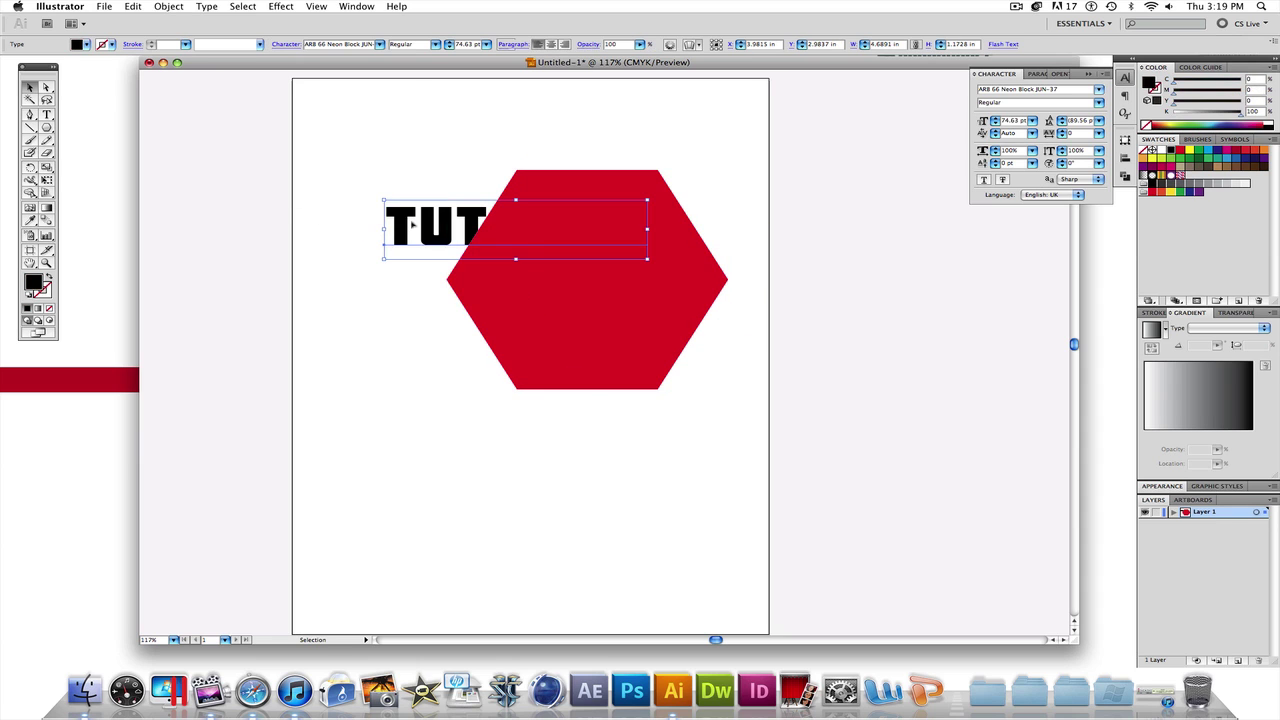
# - Send TUTORIAL behind the red hexagon in the stacking order
pyautogui.rightClick(411, 220)
pyautogui.moveTo(470, 328)
pyautogui.click(560, 329)
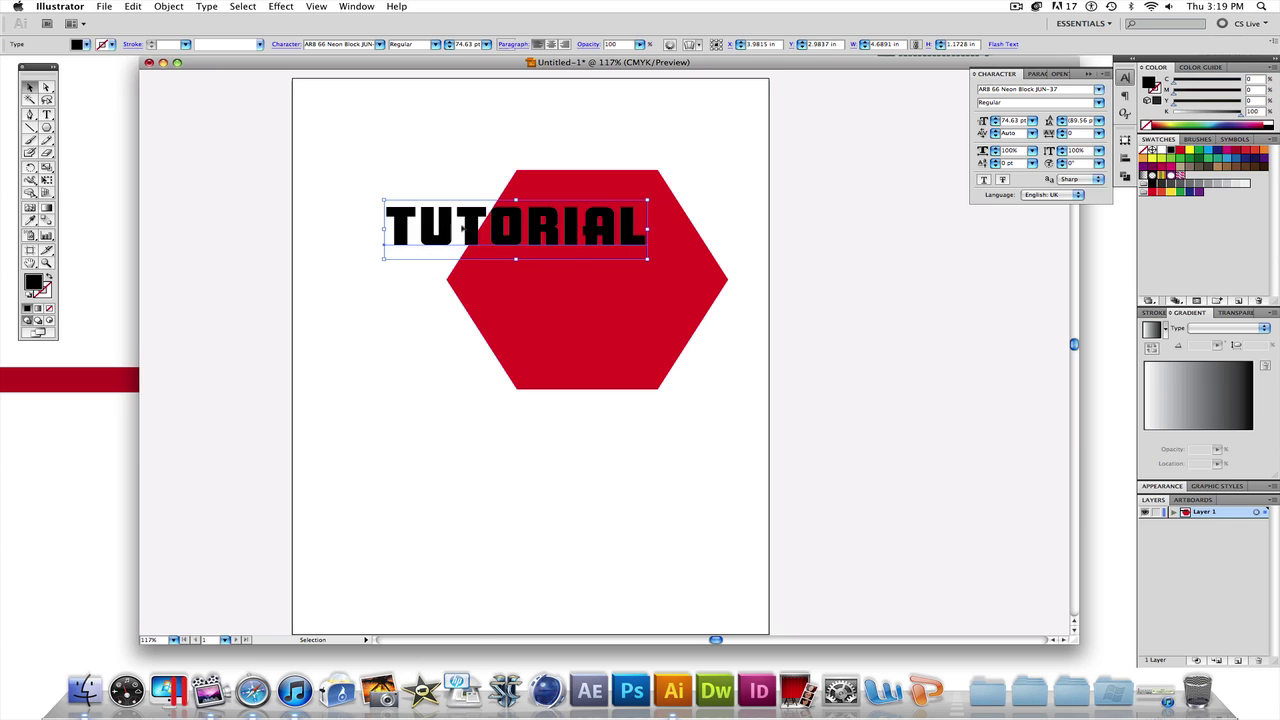
pyautogui.rightClick(461, 228)
pyautogui.moveTo(520, 331)
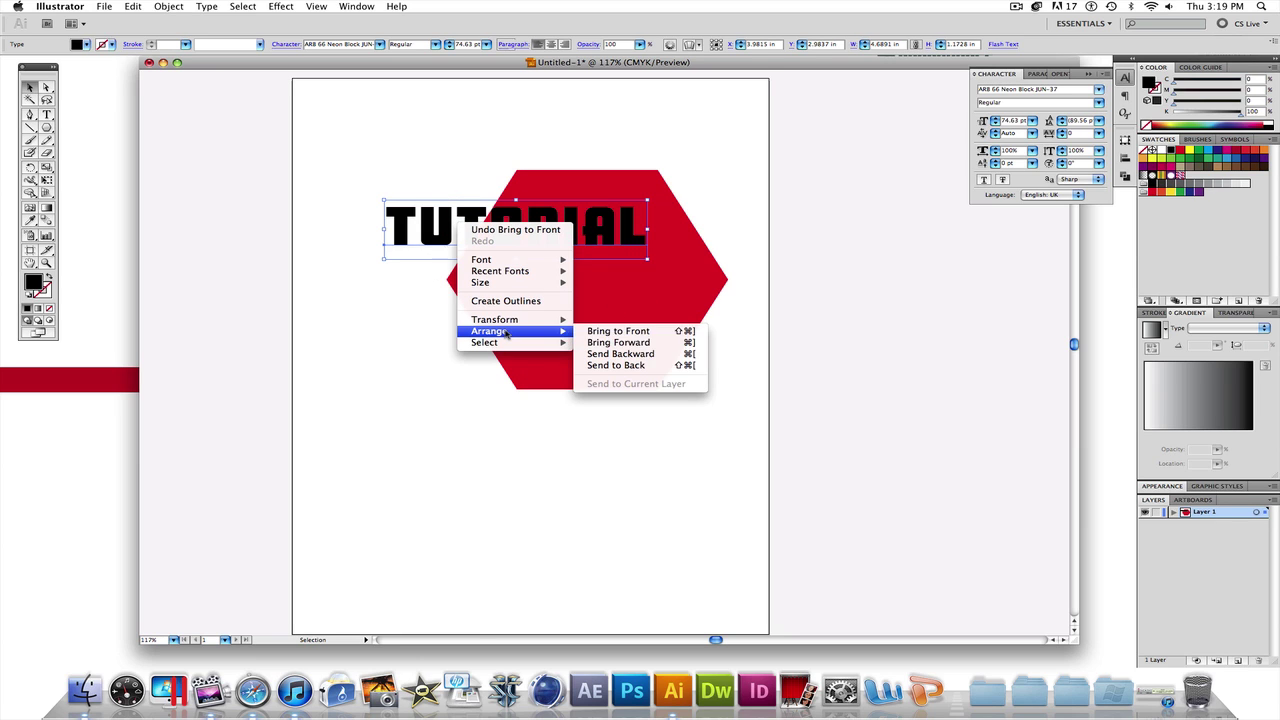
pyautogui.click(616, 366)
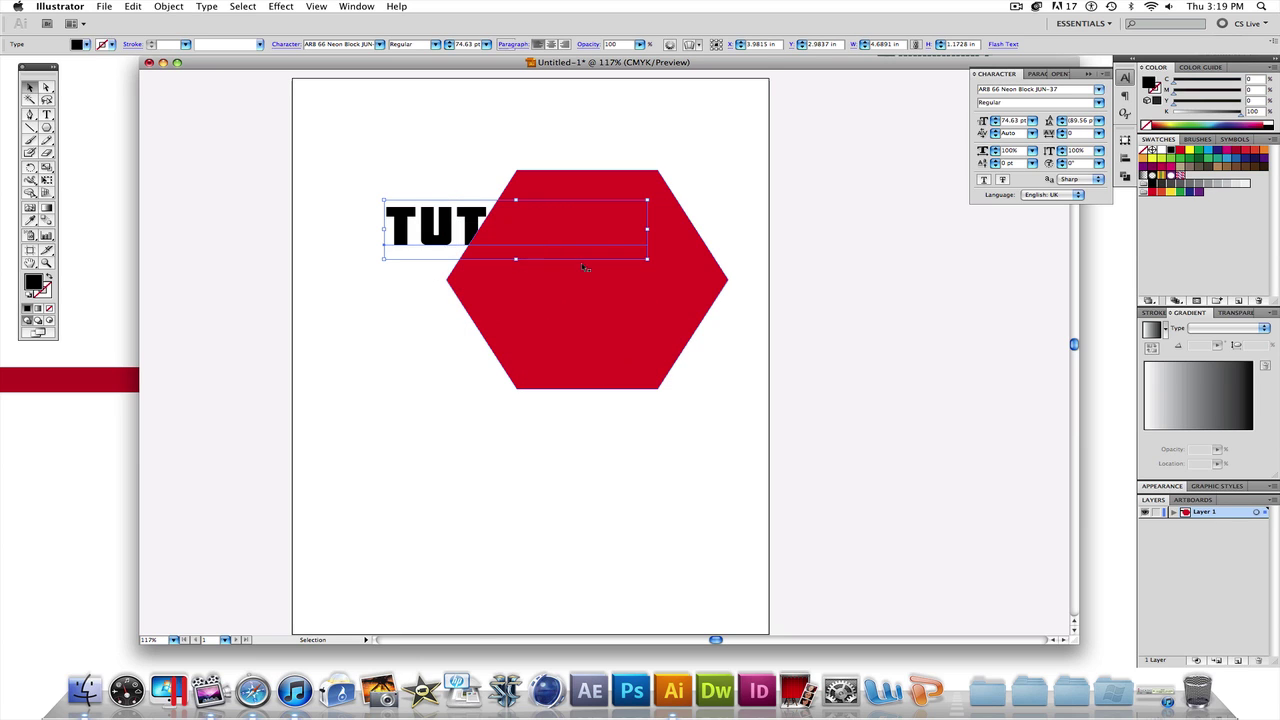
# - Envelope TUTORIAL into the hexagon with Envelope Distort > Make with Top Object
pyautogui.click(366, 157)
pyautogui.click(420, 227)
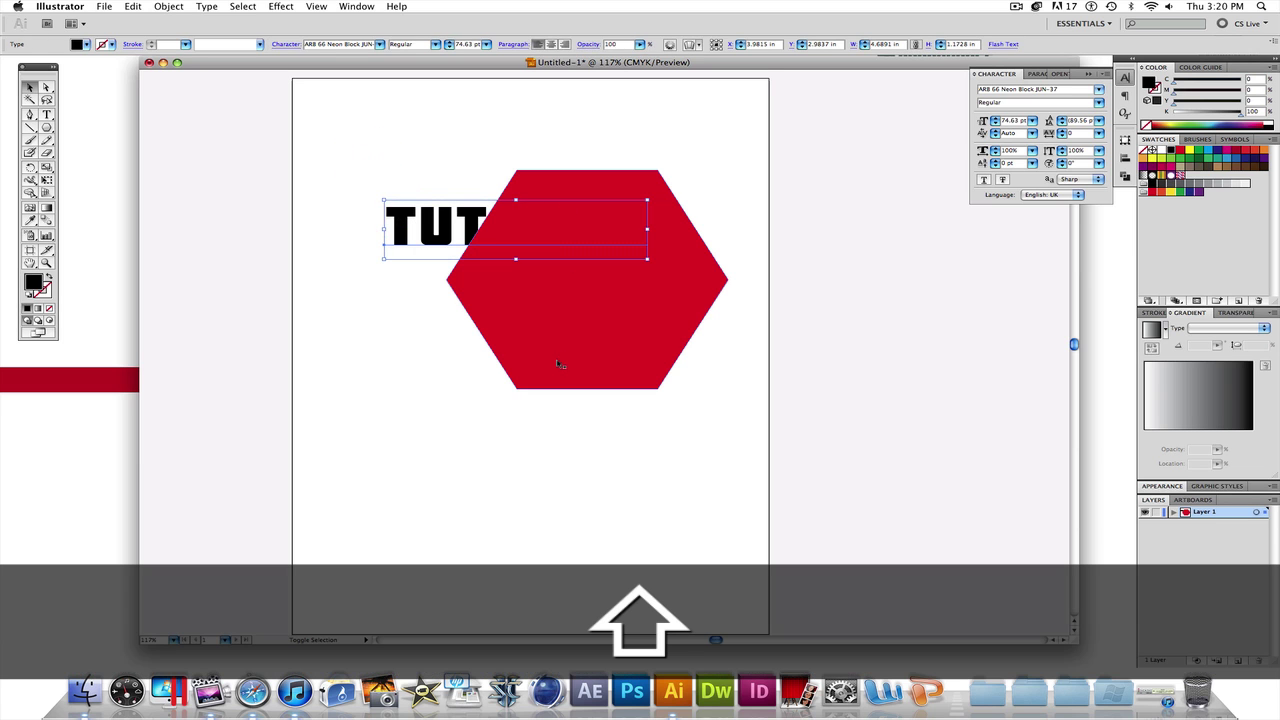
pyautogui.keyDown('shift'); pyautogui.click(533, 284); pyautogui.keyUp('shift')
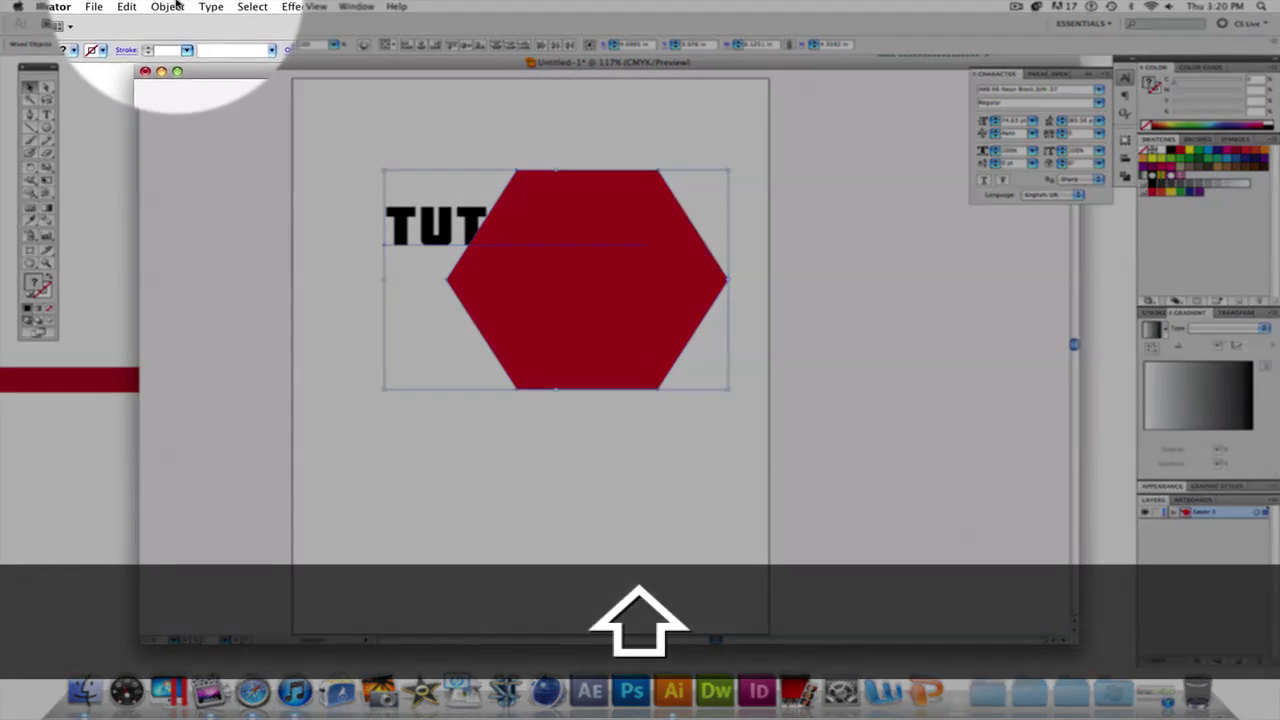
pyautogui.click(172, 6)
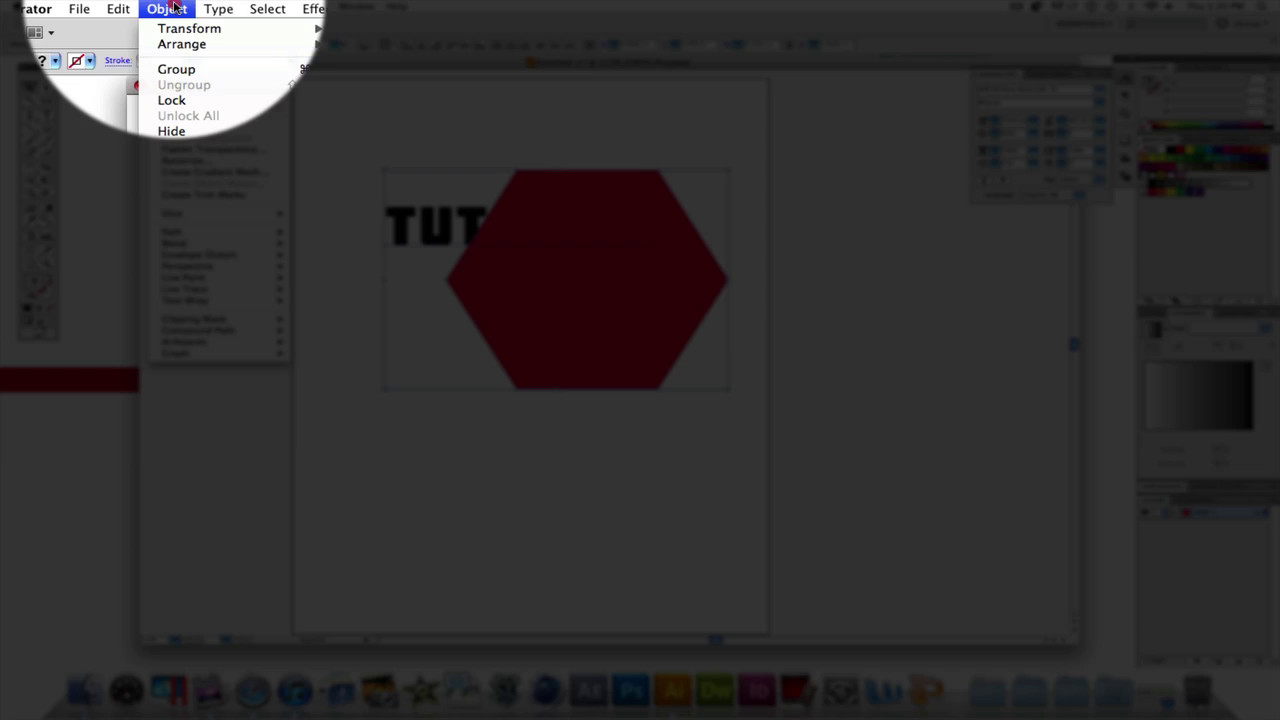
pyautogui.moveTo(203, 245)
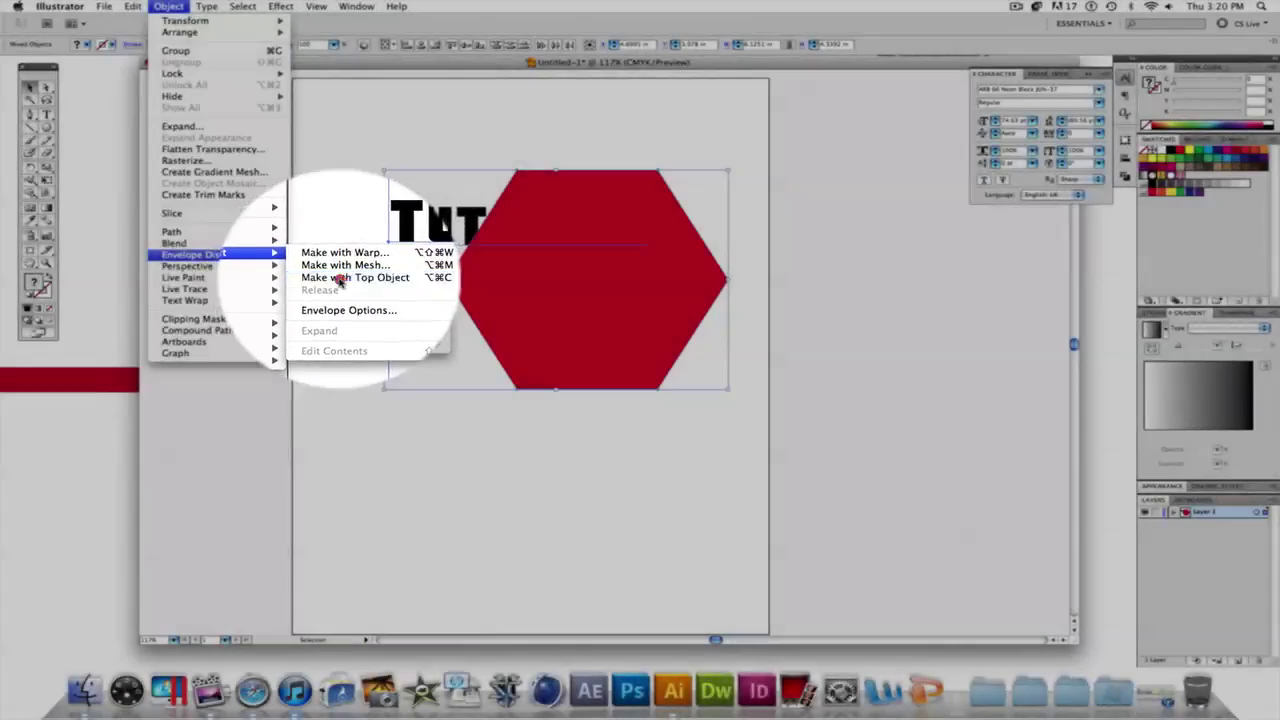
pyautogui.click(338, 279)
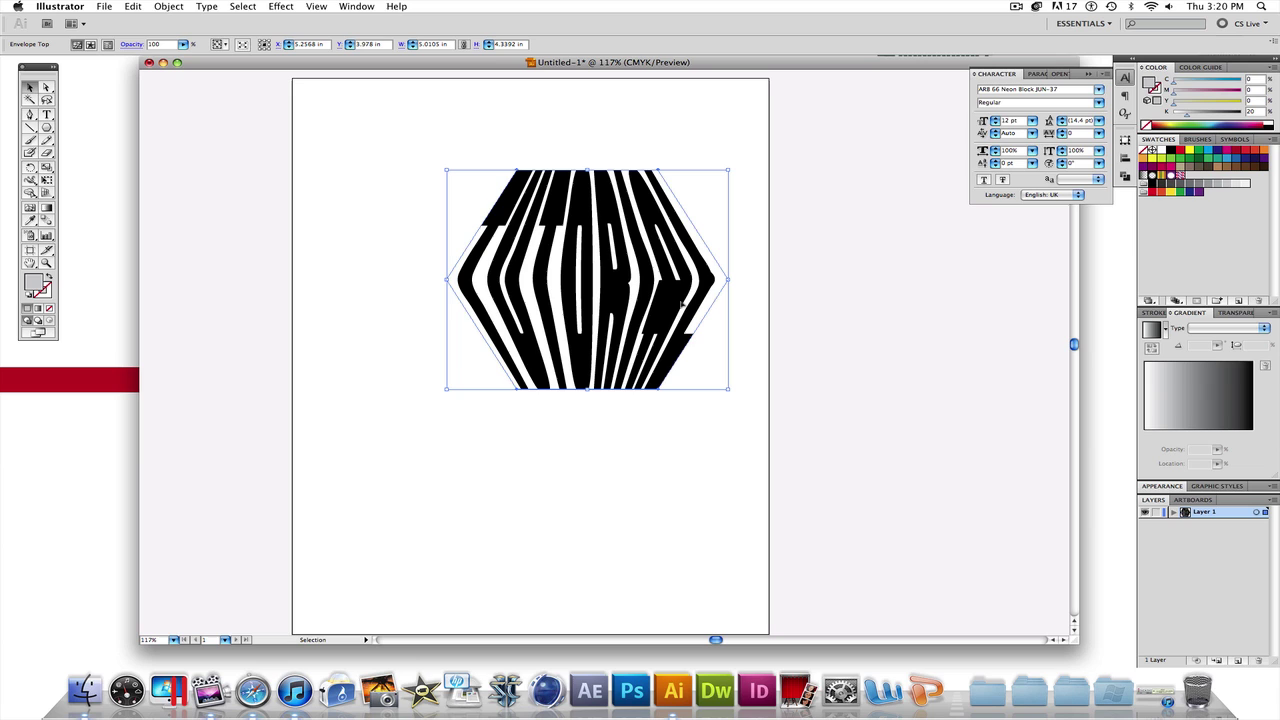
pyautogui.click(550, 437)
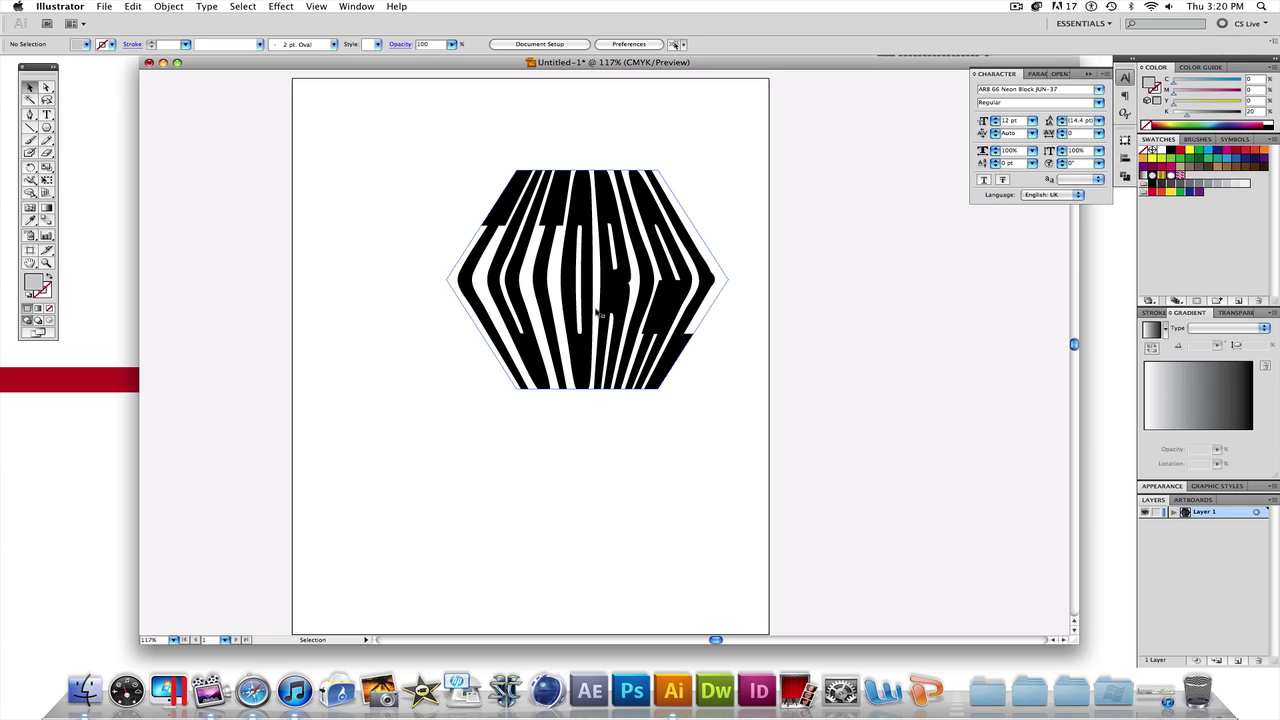
# - Undo the envelope, then squash the red hexagon to half height and narrow it
pyautogui.press('super+z')
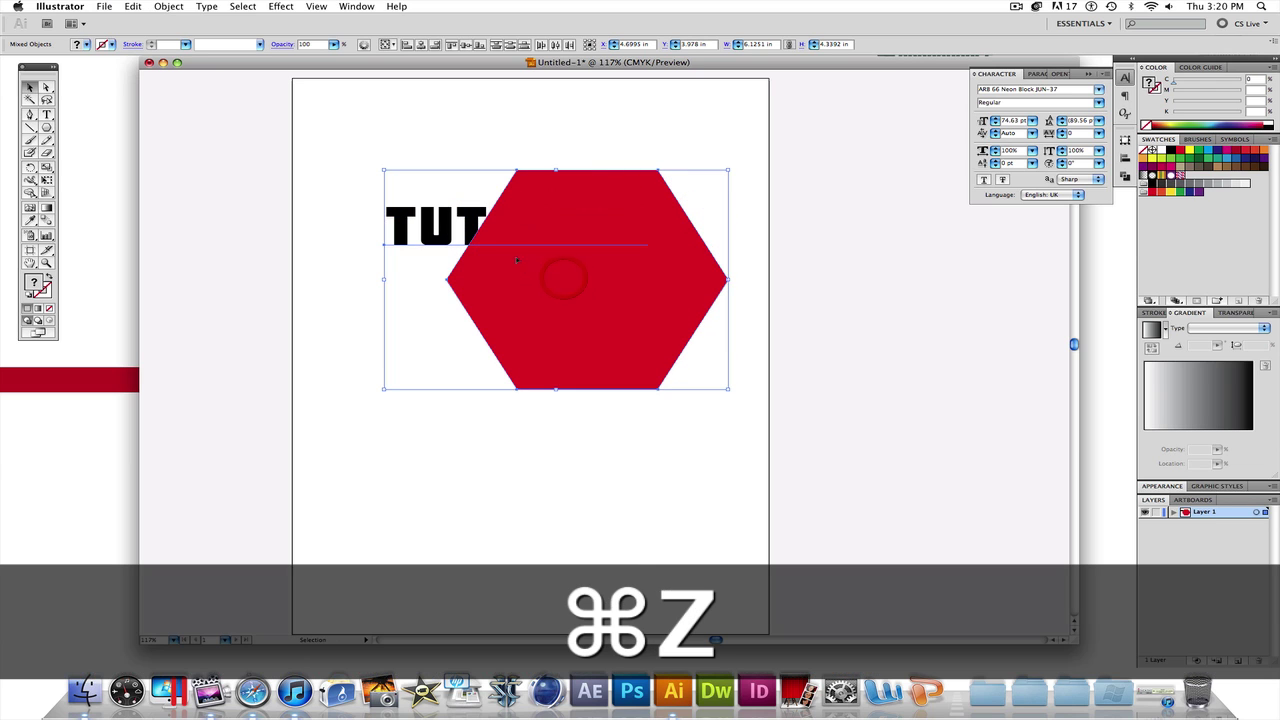
pyautogui.click(344, 227)
pyautogui.click(578, 387)
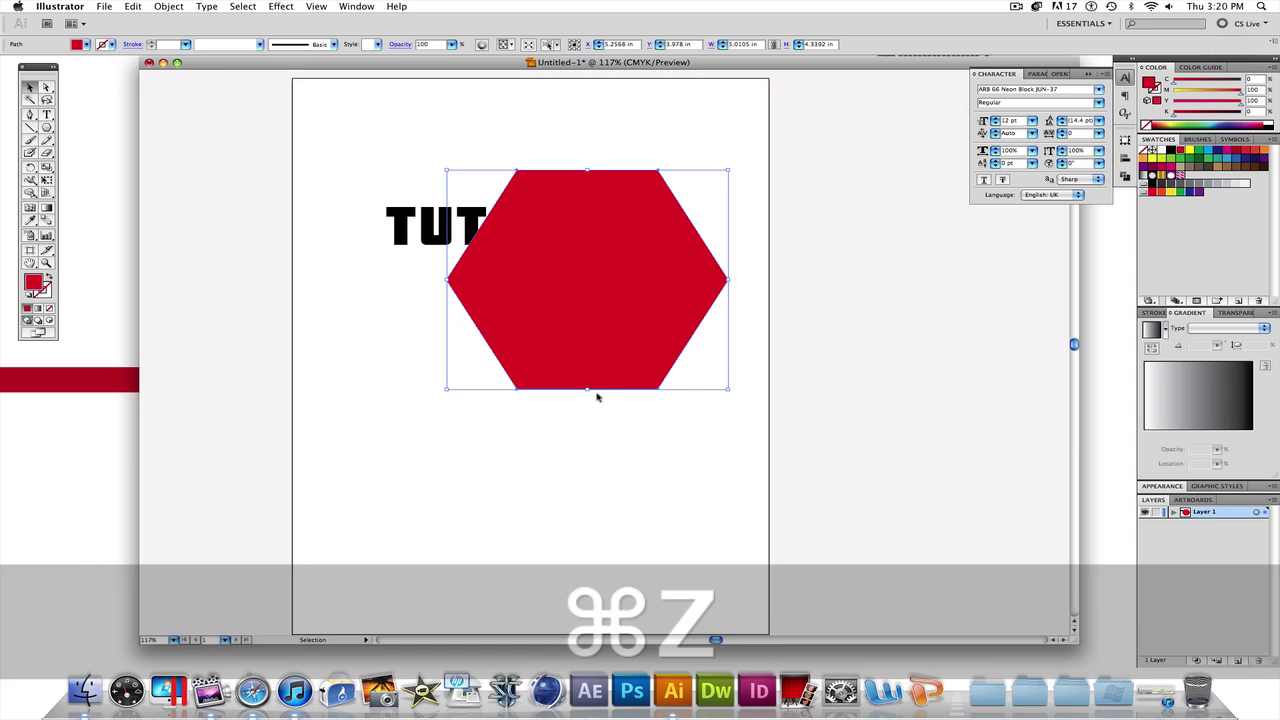
pyautogui.moveTo(588, 390); pyautogui.dragTo(590, 274)
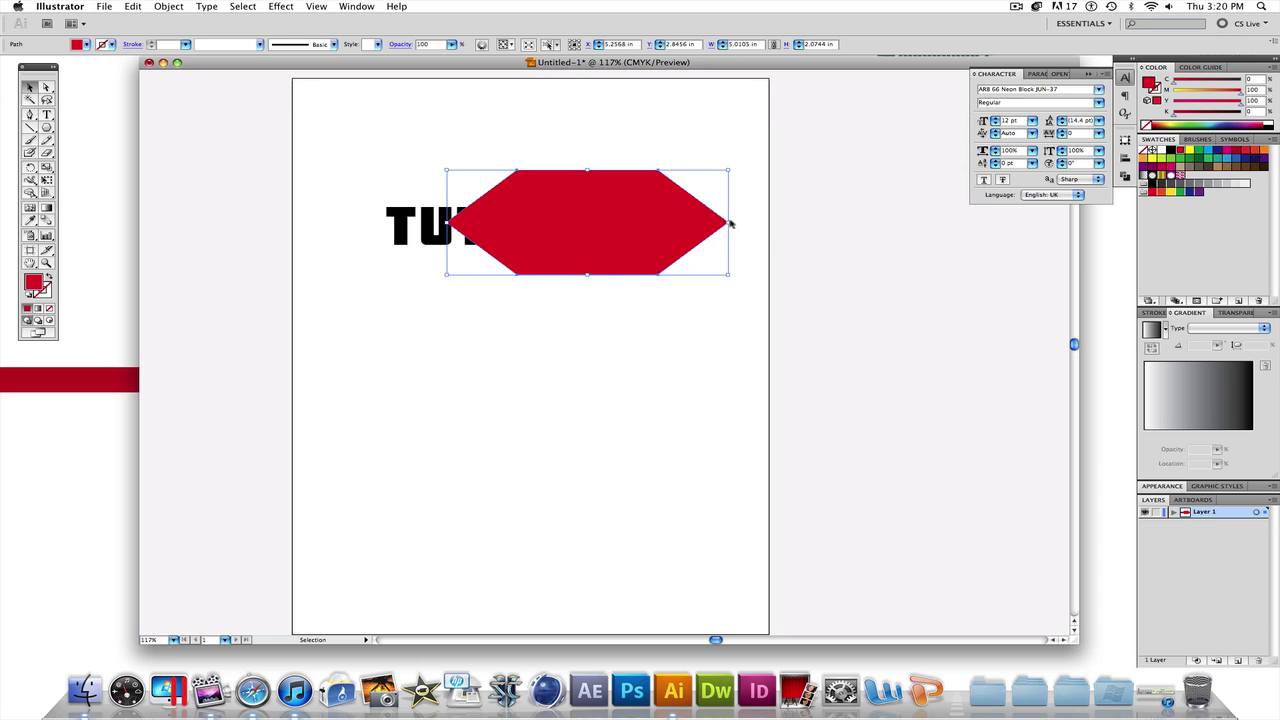
pyautogui.moveTo(731, 224); pyautogui.dragTo(688, 224)
# - Envelope the text into the reshaped hexagon with Make with Top Object
pyautogui.keyDown('shift'); pyautogui.click(389, 213); pyautogui.keyUp('shift')
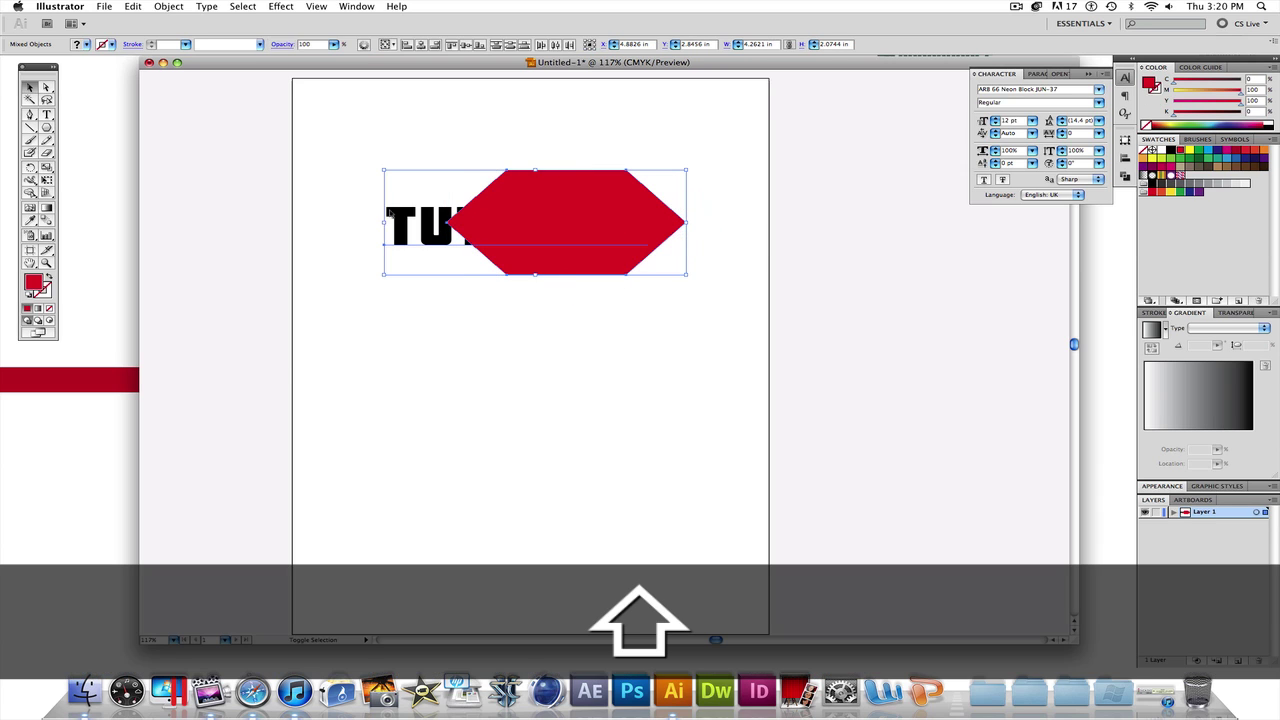
pyautogui.click(169, 6)
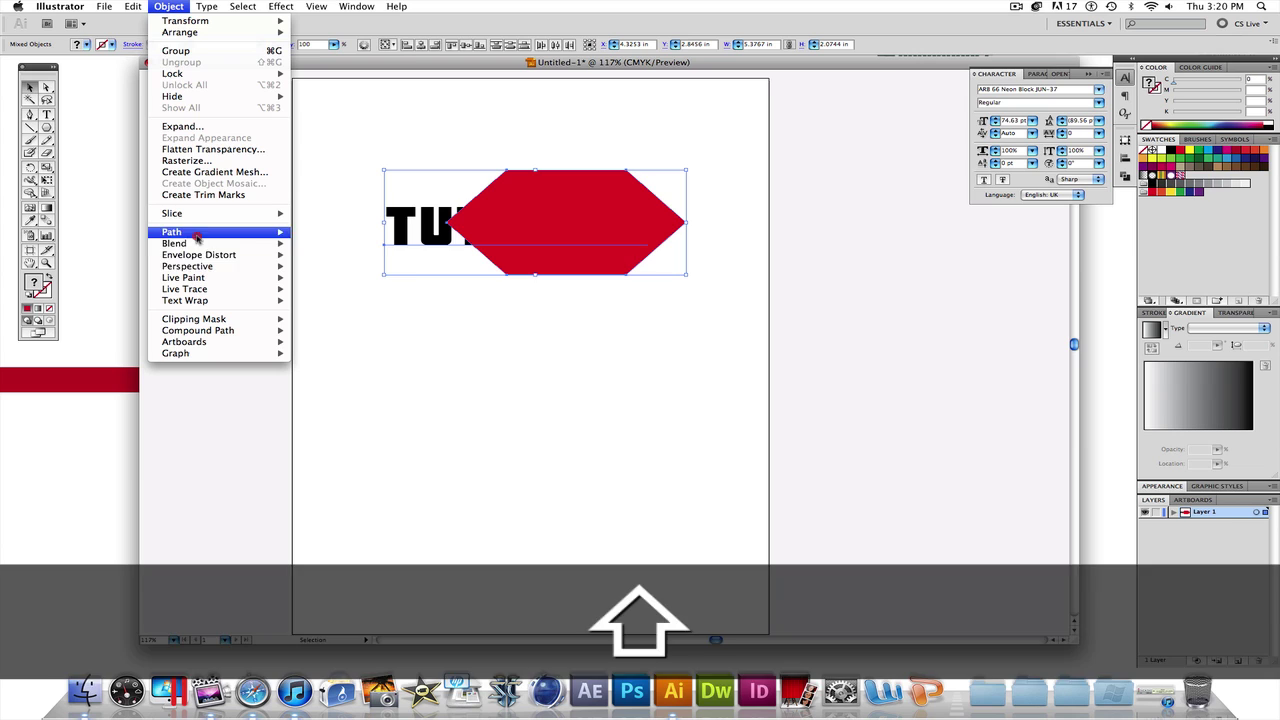
pyautogui.moveTo(203, 257)
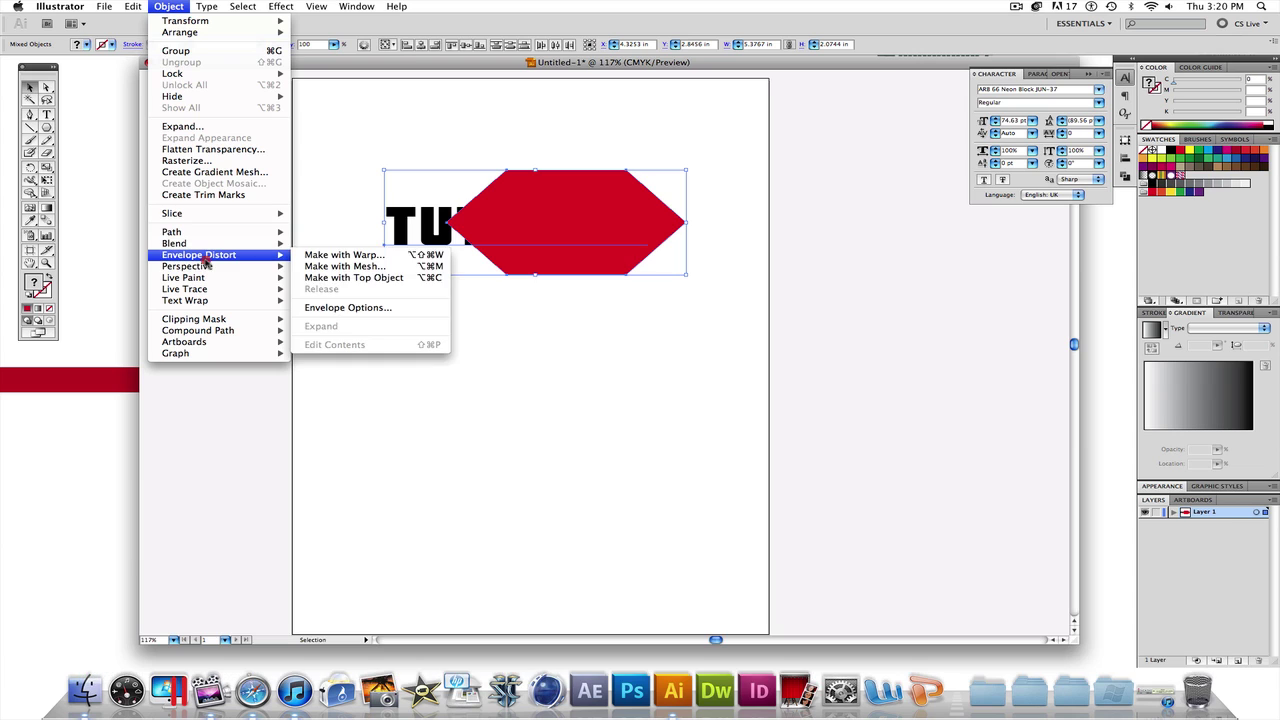
pyautogui.click(368, 279)
pyautogui.click(523, 336)
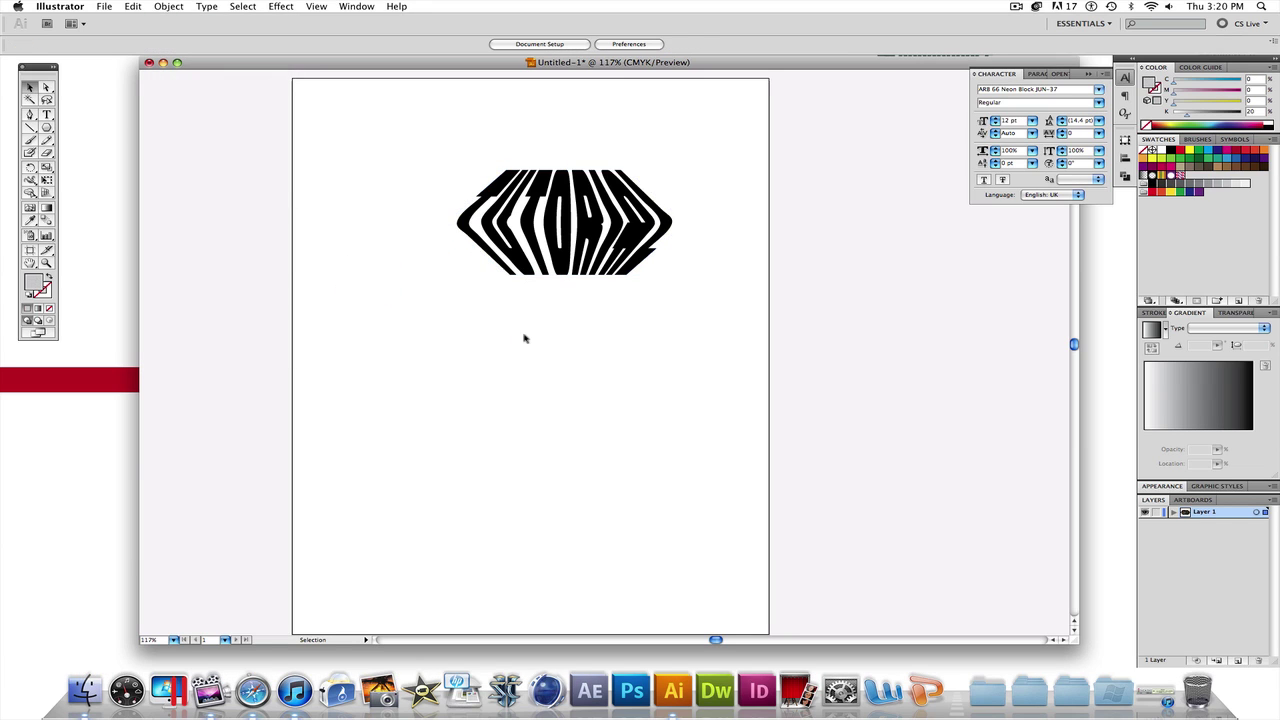
# - Undo the hexagon envelope, delete the red hexagon, and move TUTORIAL lower
pyautogui.press('super+z')
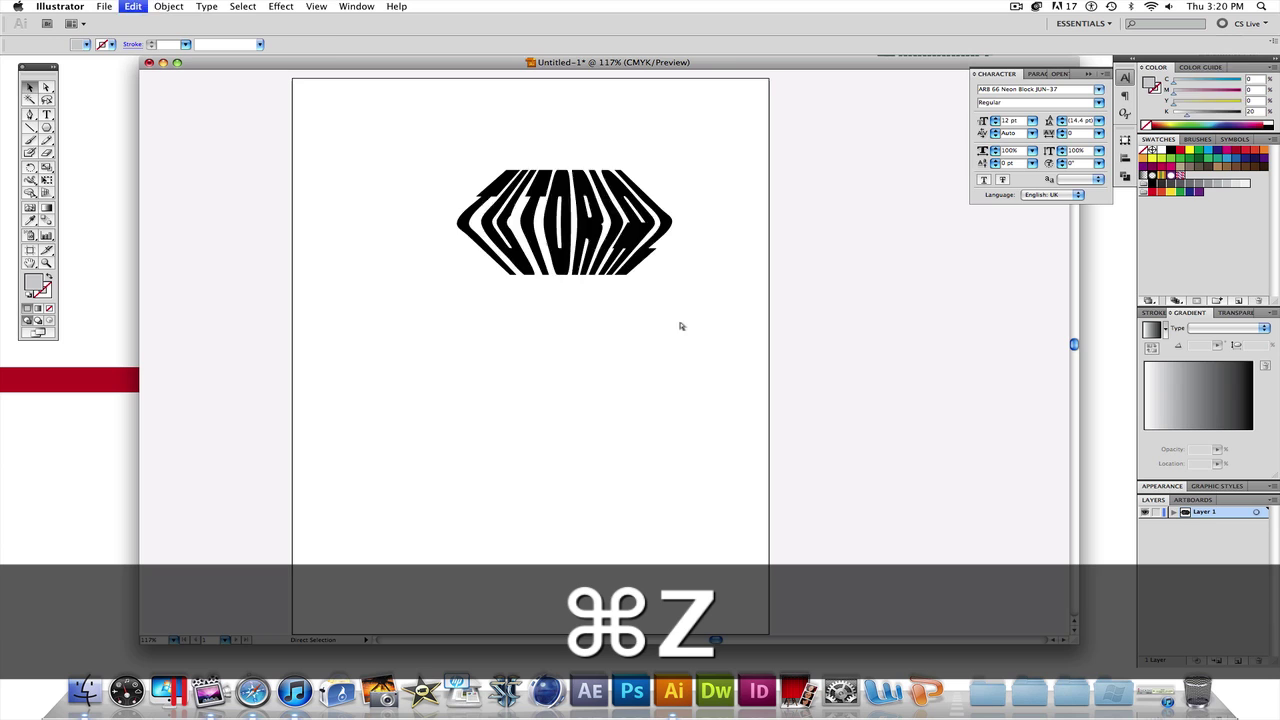
pyautogui.click(375, 152)
pyautogui.click(527, 192)
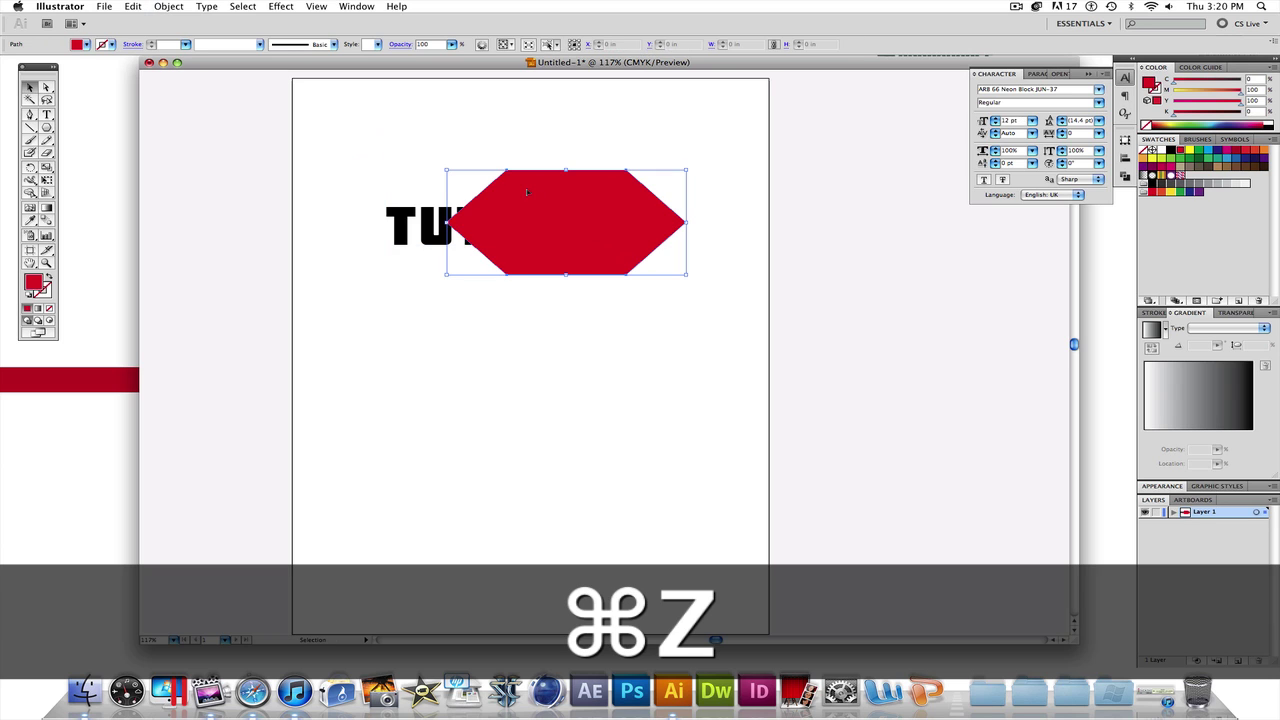
pyautogui.press('Delete')
pyautogui.moveTo(558, 215); pyautogui.dragTo(550, 286)
# - Preview an Arc warp on TUTORIAL, adjusting bend, 89% horizontal and some vertical distortion
pyautogui.click(207, 6)
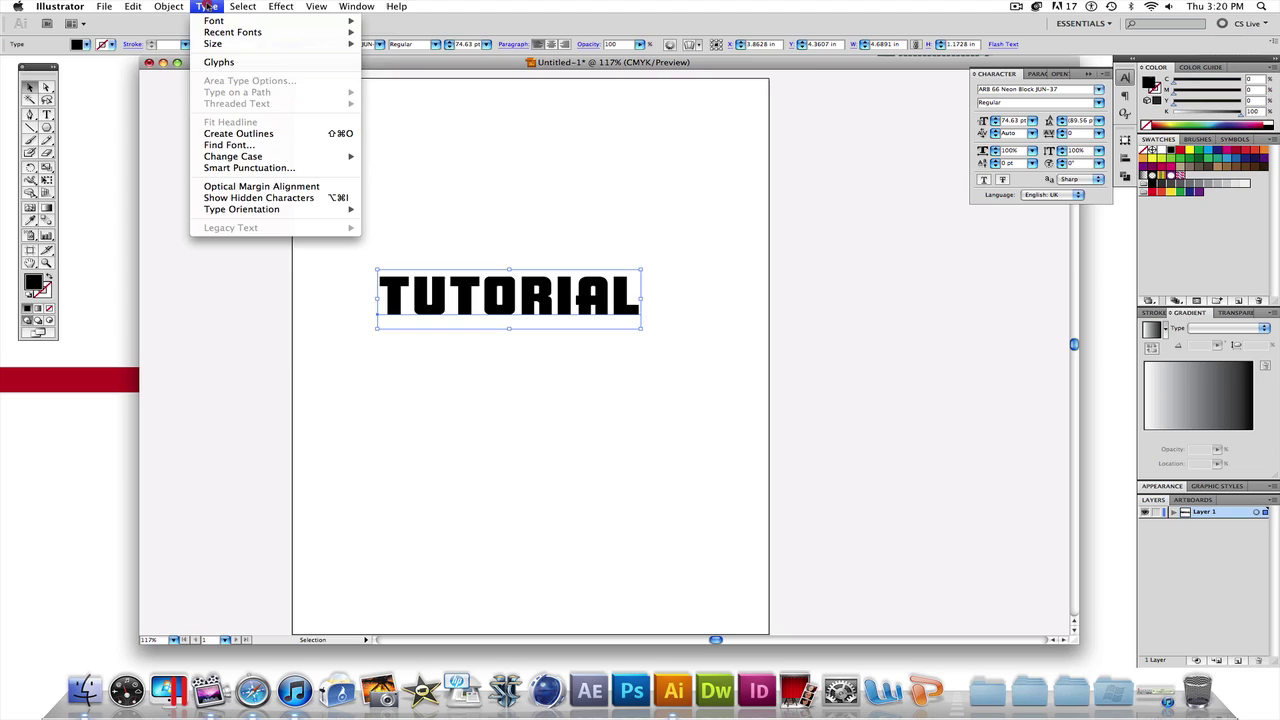
pyautogui.moveTo(168, 6)
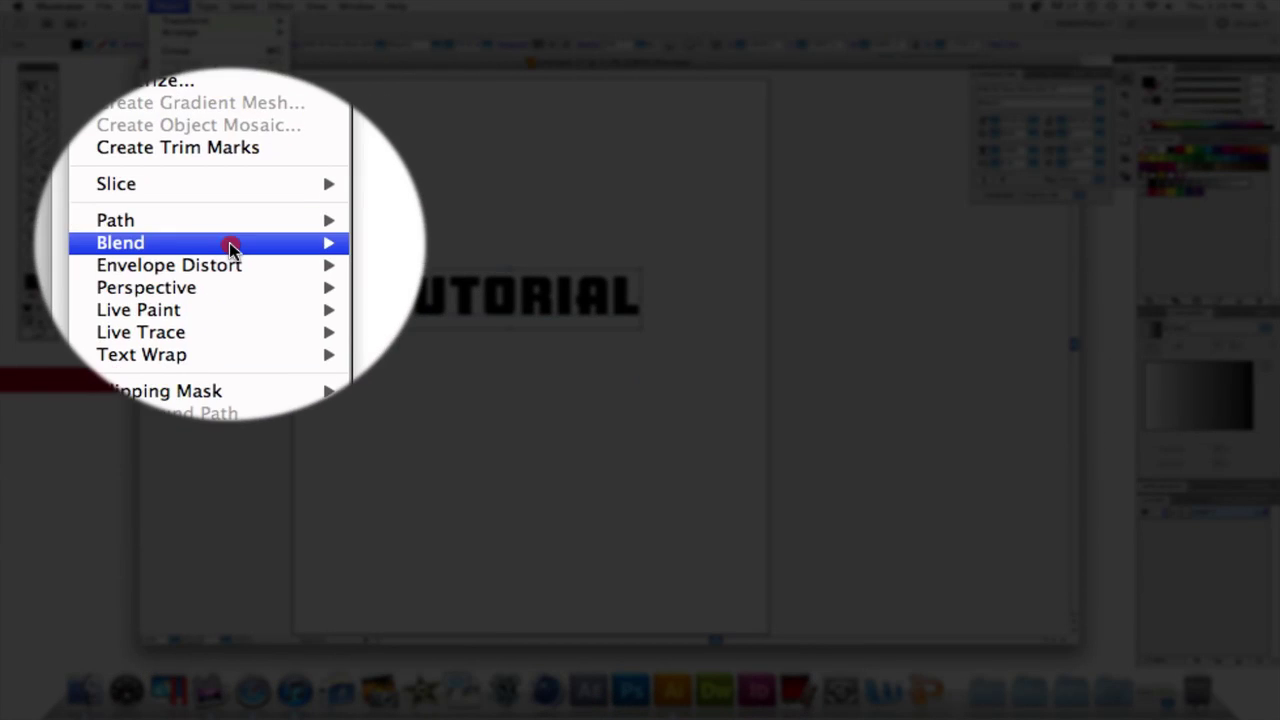
pyautogui.moveTo(250, 254)
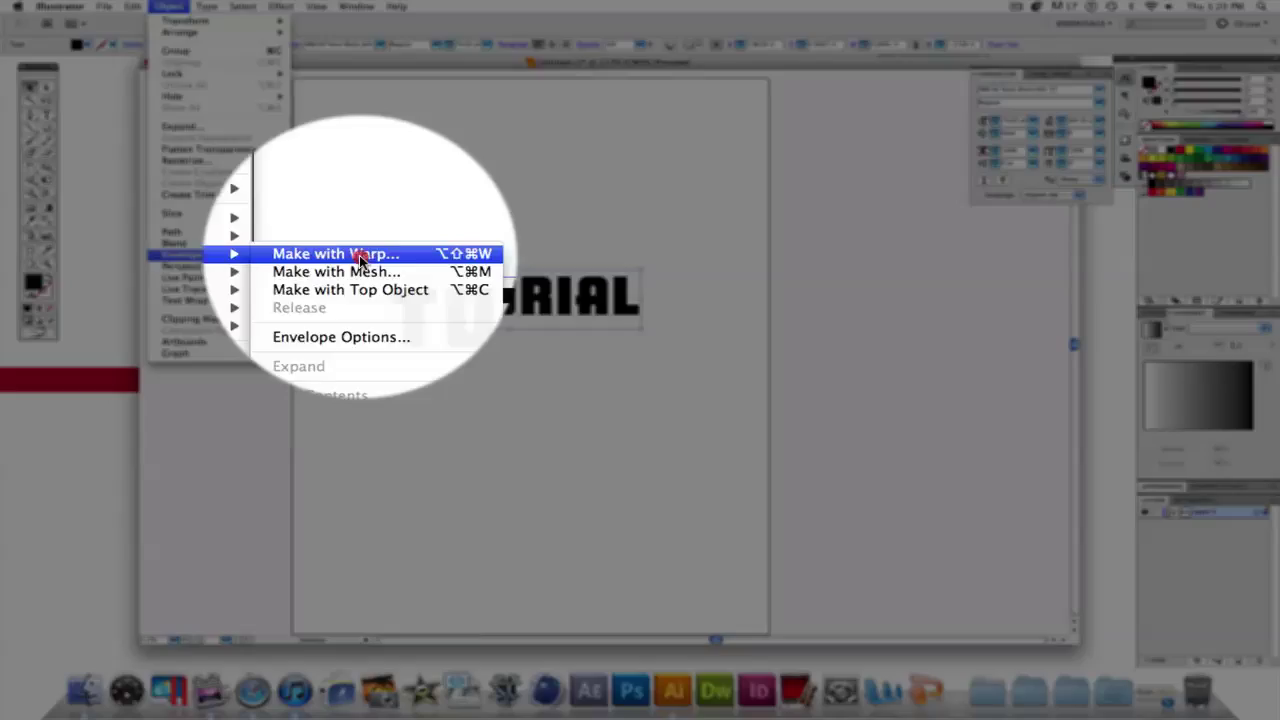
pyautogui.click(359, 255)
pyautogui.moveTo(678, 193); pyautogui.dragTo(845, 224)
pyautogui.click(826, 233)
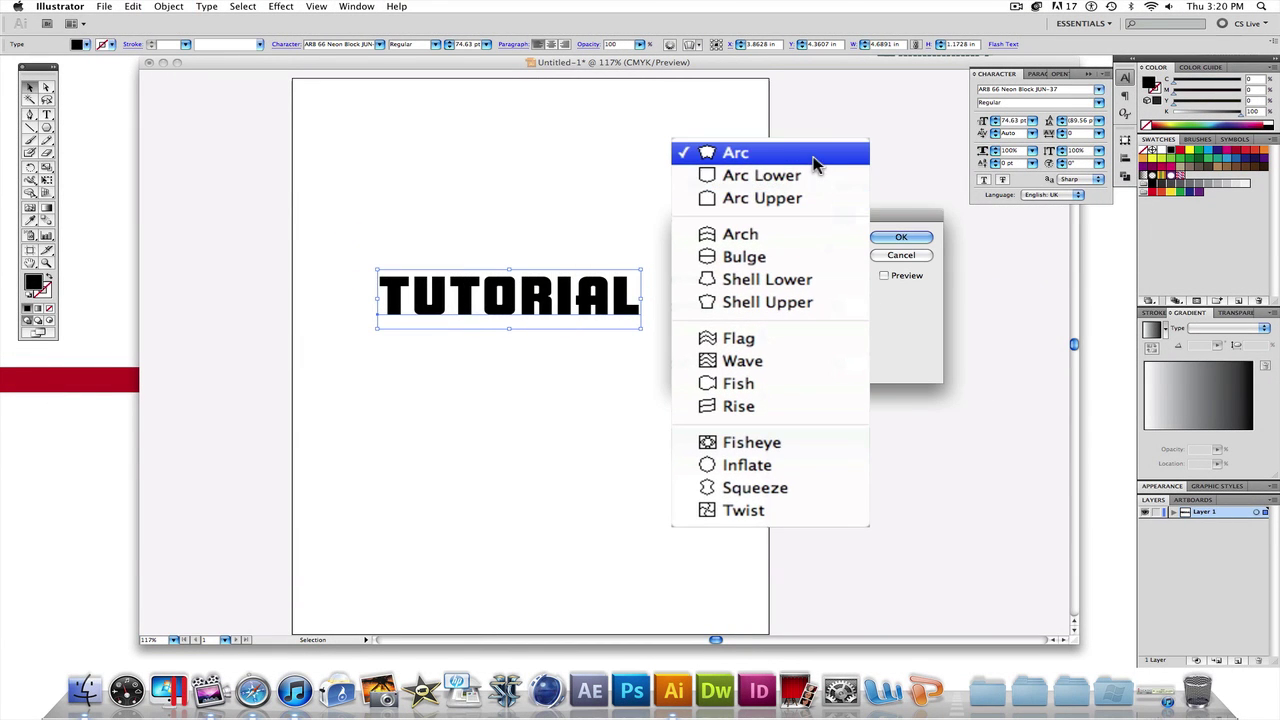
pyautogui.click(818, 193)
pyautogui.click(950, 257)
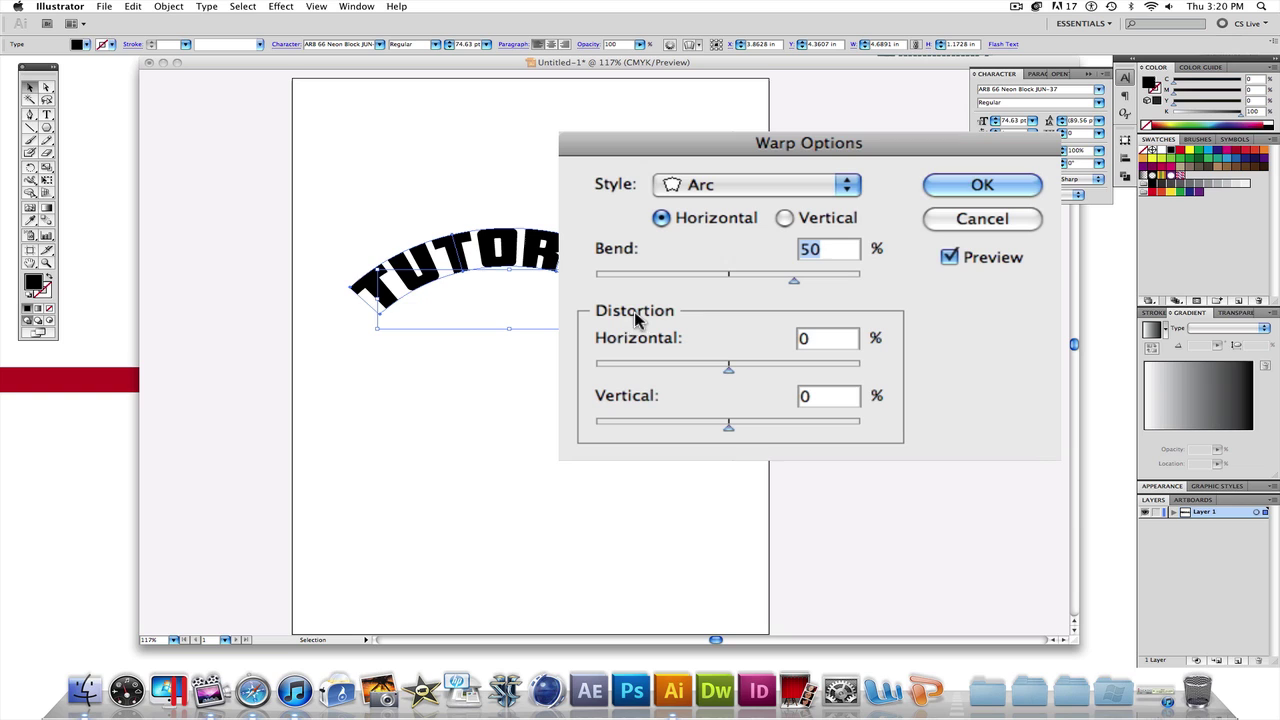
pyautogui.moveTo(800, 287); pyautogui.dragTo(773, 281)
pyautogui.moveTo(731, 374); pyautogui.dragTo(845, 374)
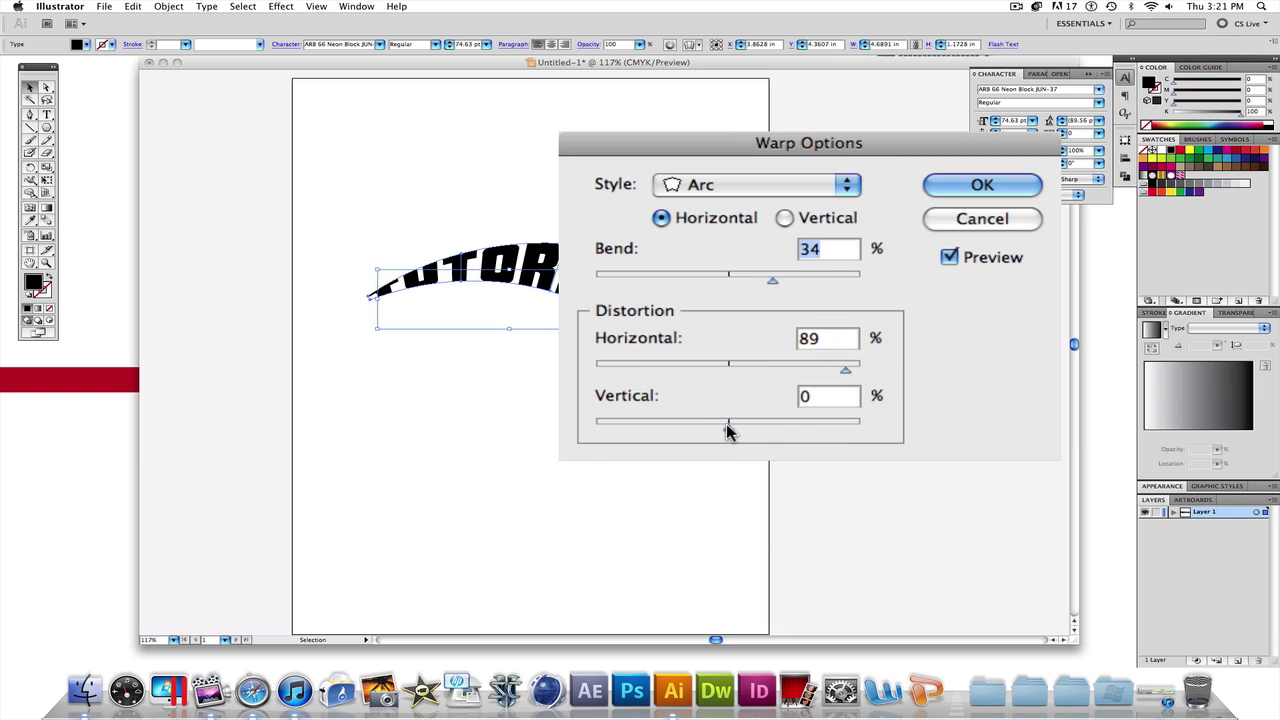
pyautogui.moveTo(729, 427); pyautogui.dragTo(701, 428)
# - Try the Arc Lower warp style, then cancel the warp
pyautogui.click(750, 184)
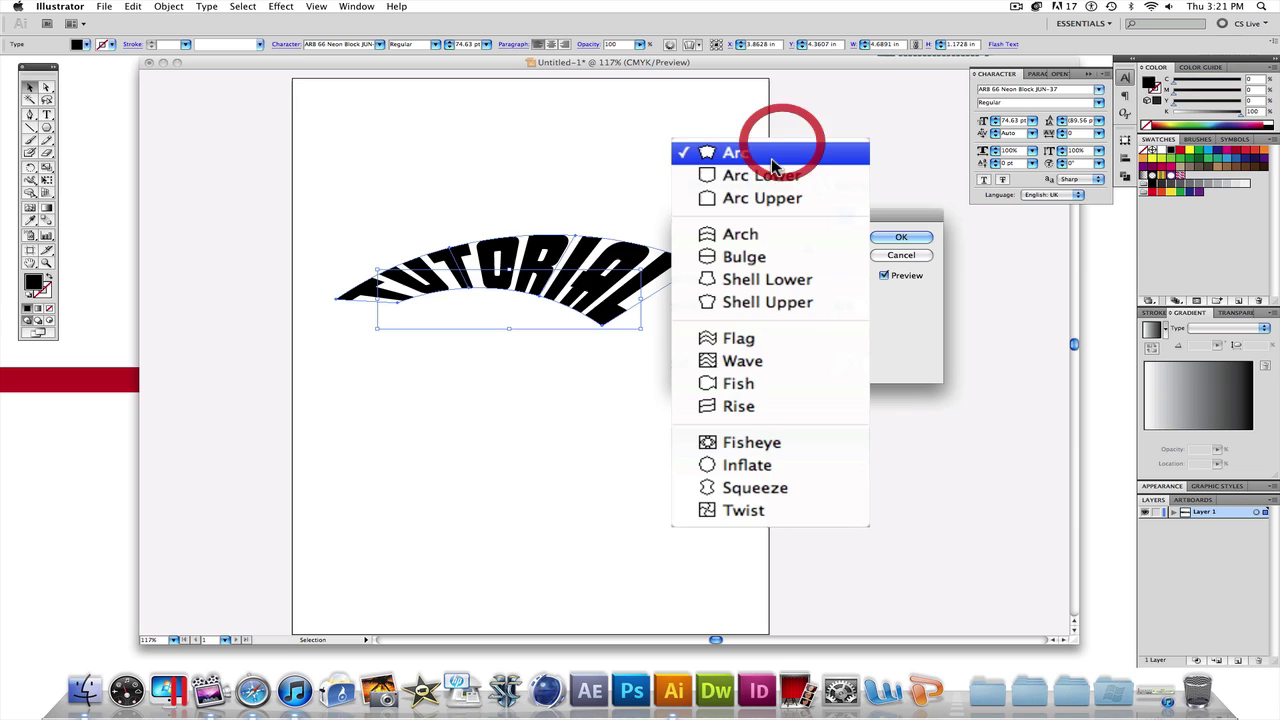
pyautogui.click(771, 174)
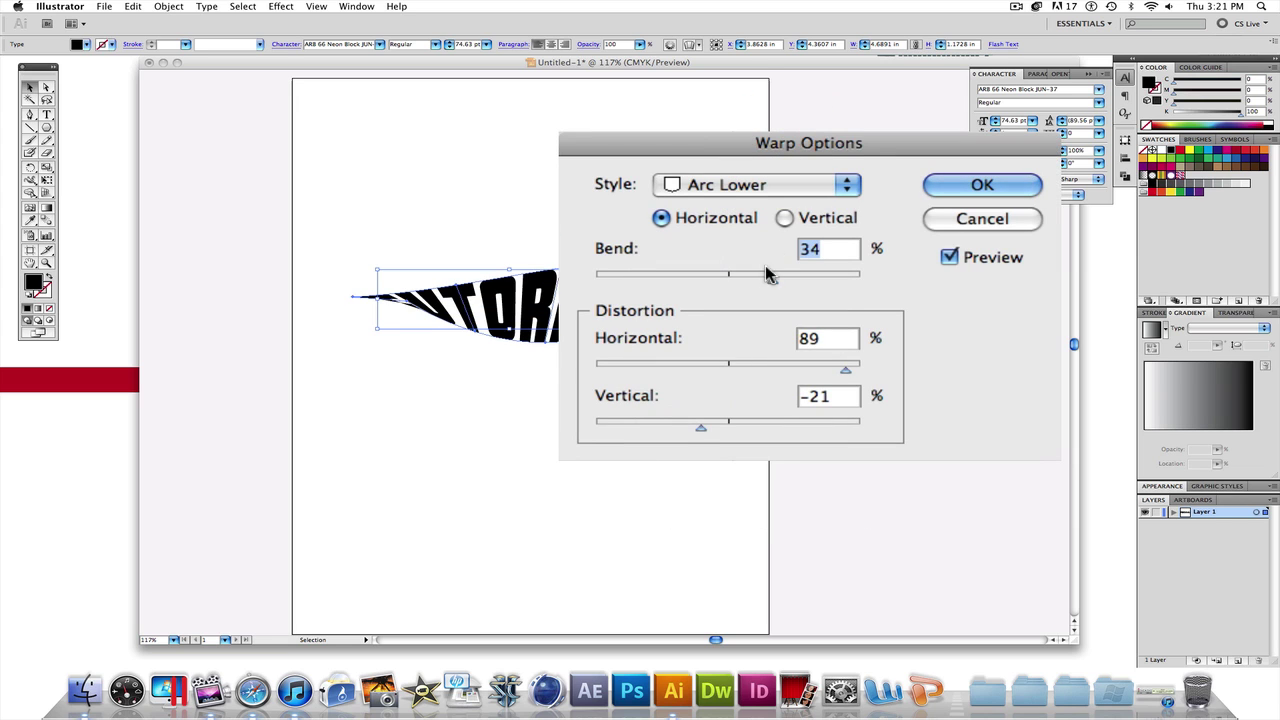
pyautogui.click(950, 257)
pyautogui.press('Escape')
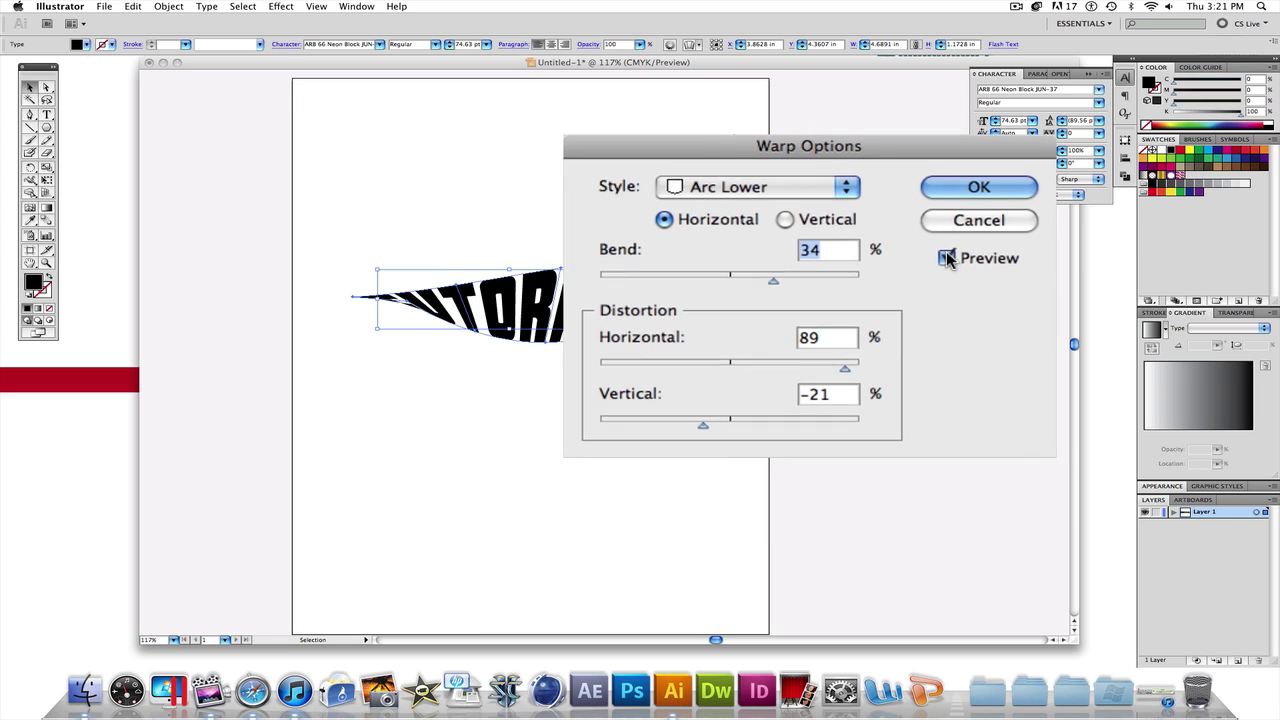
# - Start a fresh warp with preview on and try the Arc Lower style
pyautogui.click(243, 6)
pyautogui.moveTo(168, 6)
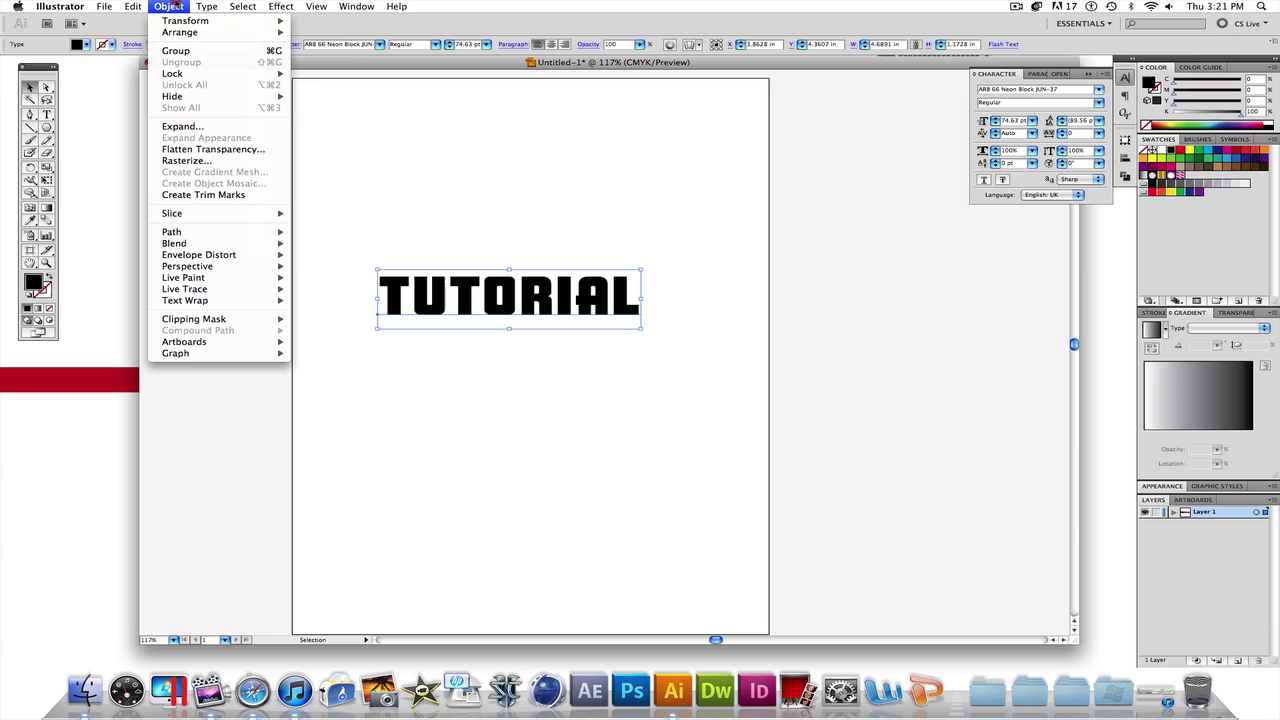
pyautogui.click(247, 256)
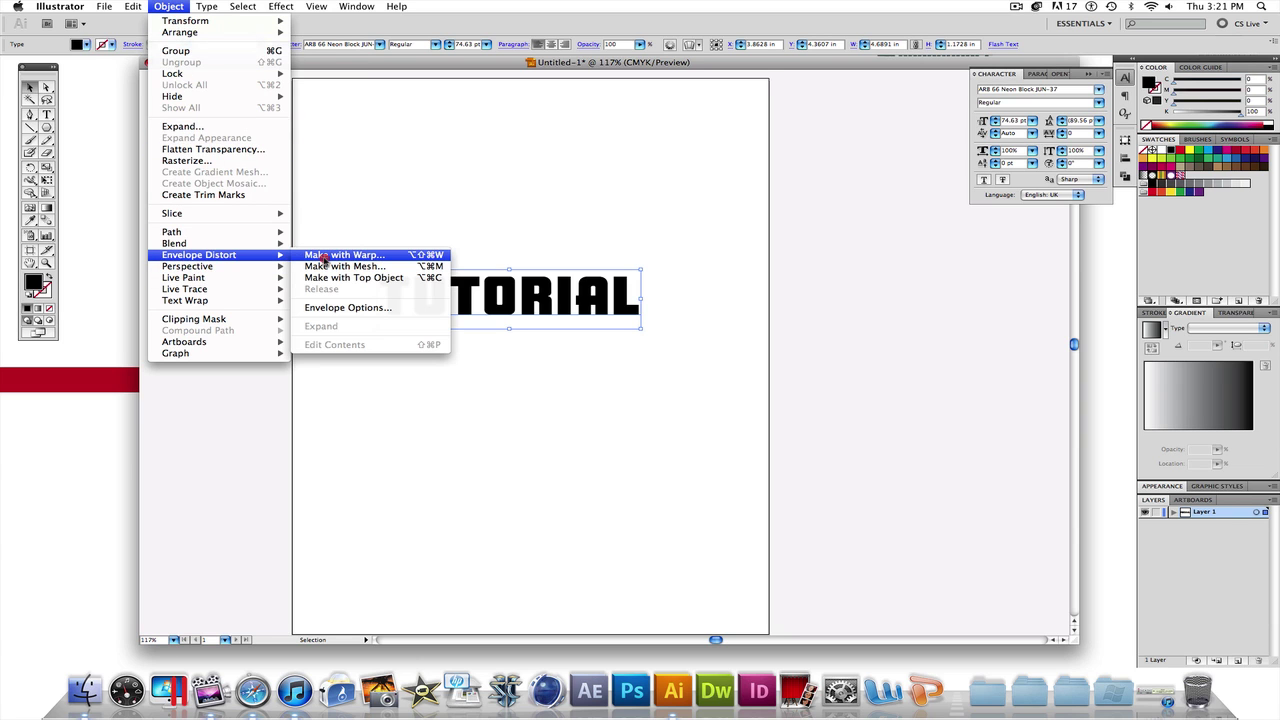
pyautogui.click(325, 256)
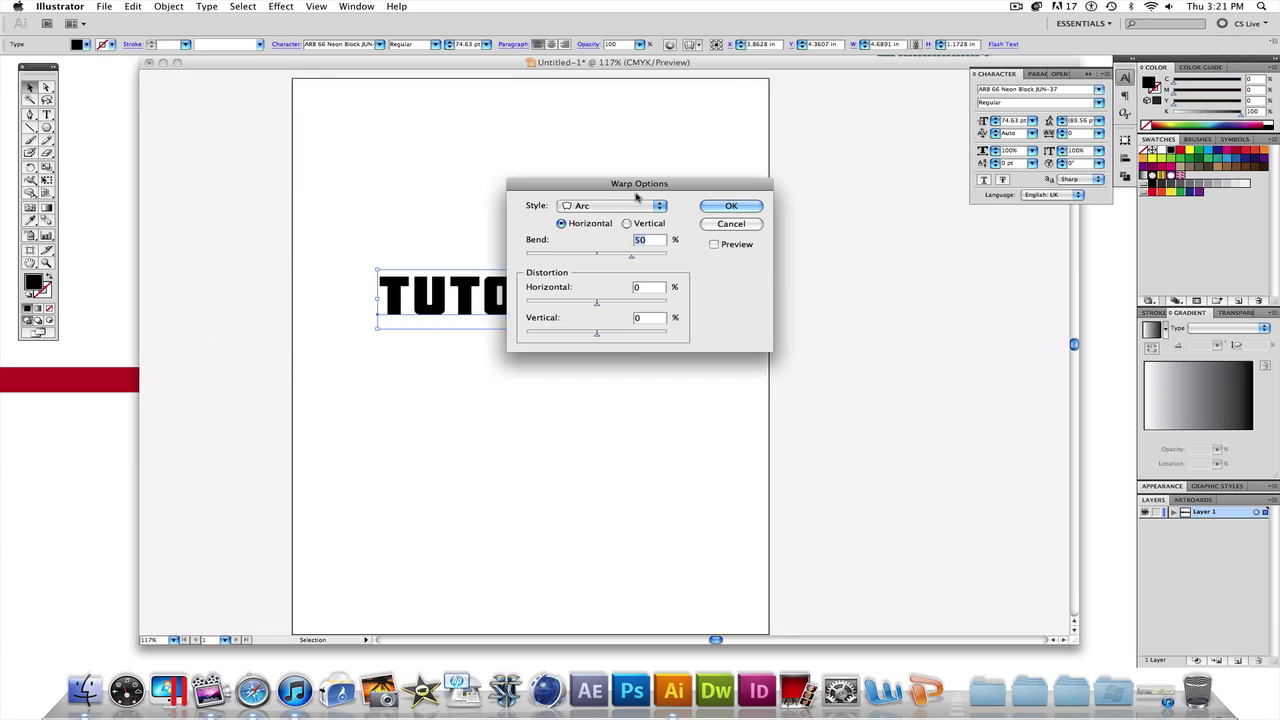
pyautogui.moveTo(636, 197); pyautogui.dragTo(843, 197)
pyautogui.click(921, 244)
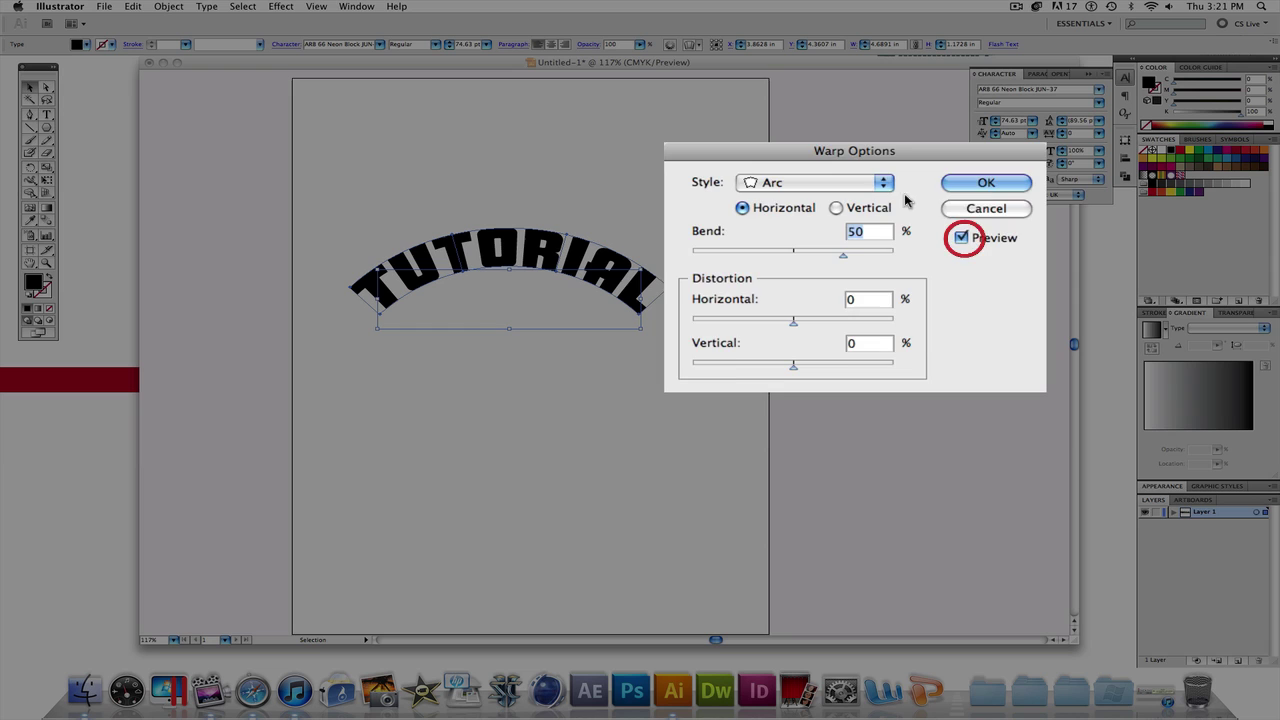
pyautogui.click(871, 167)
pyautogui.click(851, 184)
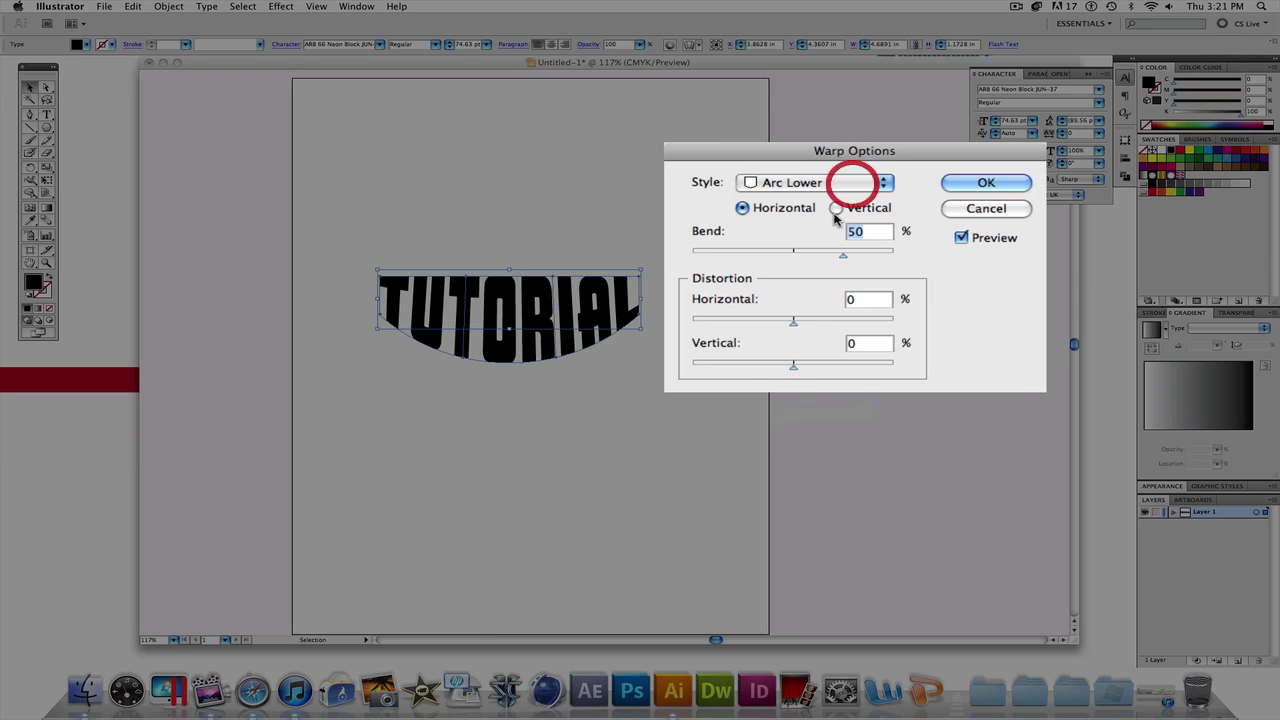
# - Preview the Arc Upper, Arch, Bulge, Shell Lower, Shell Upper and Flag warp styles
pyautogui.click(815, 175)
pyautogui.click(809, 189)
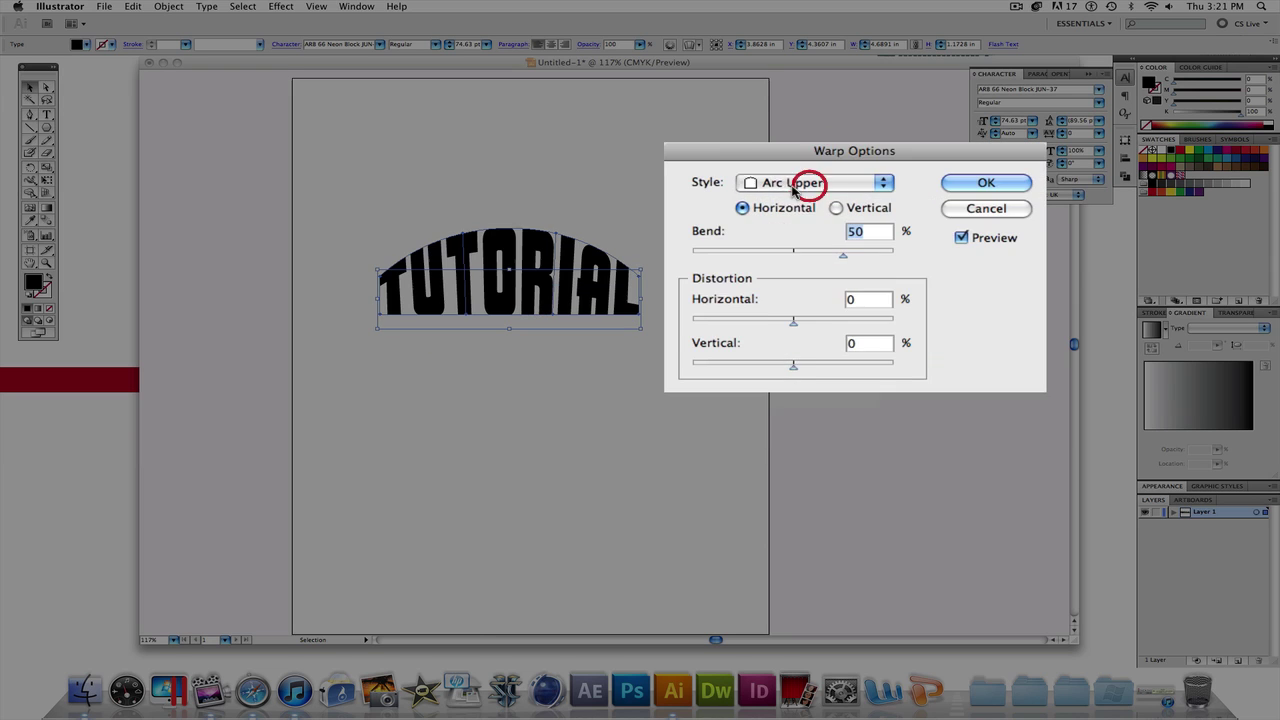
pyautogui.click(810, 179)
pyautogui.click(800, 205)
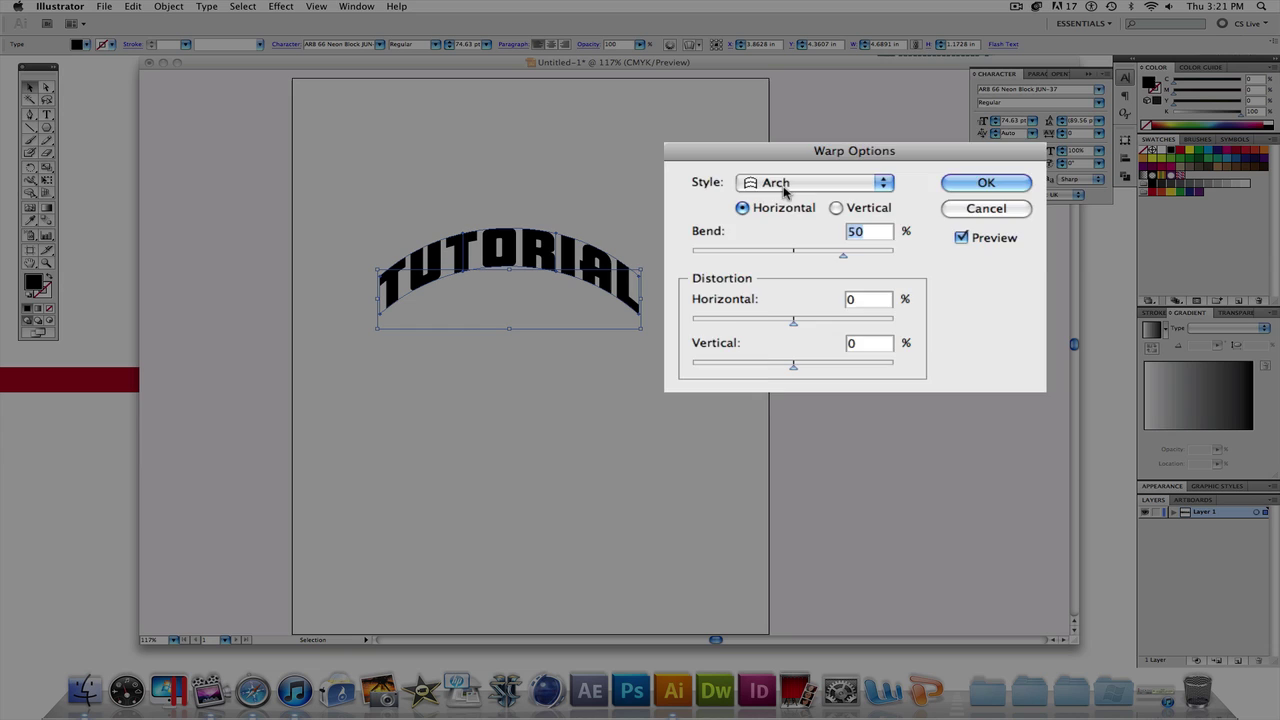
pyautogui.click(790, 200)
pyautogui.click(787, 203)
pyautogui.click(785, 192)
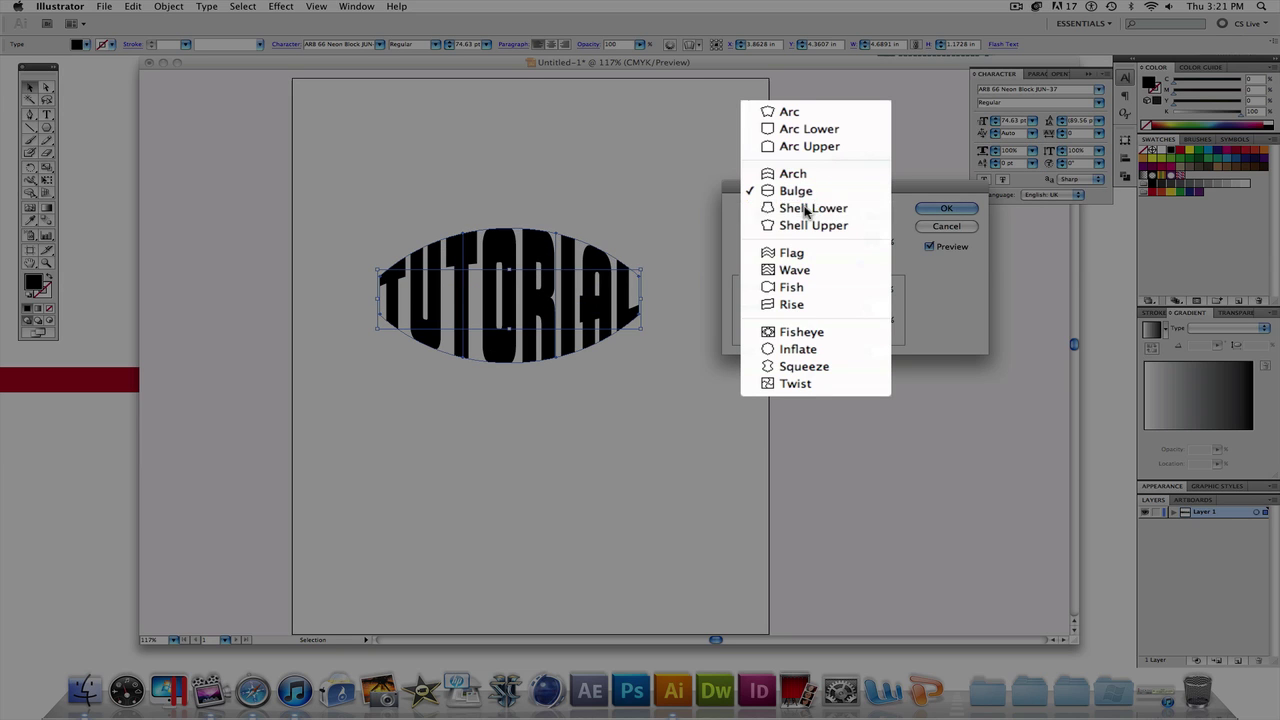
pyautogui.click(806, 208)
pyautogui.click(779, 197)
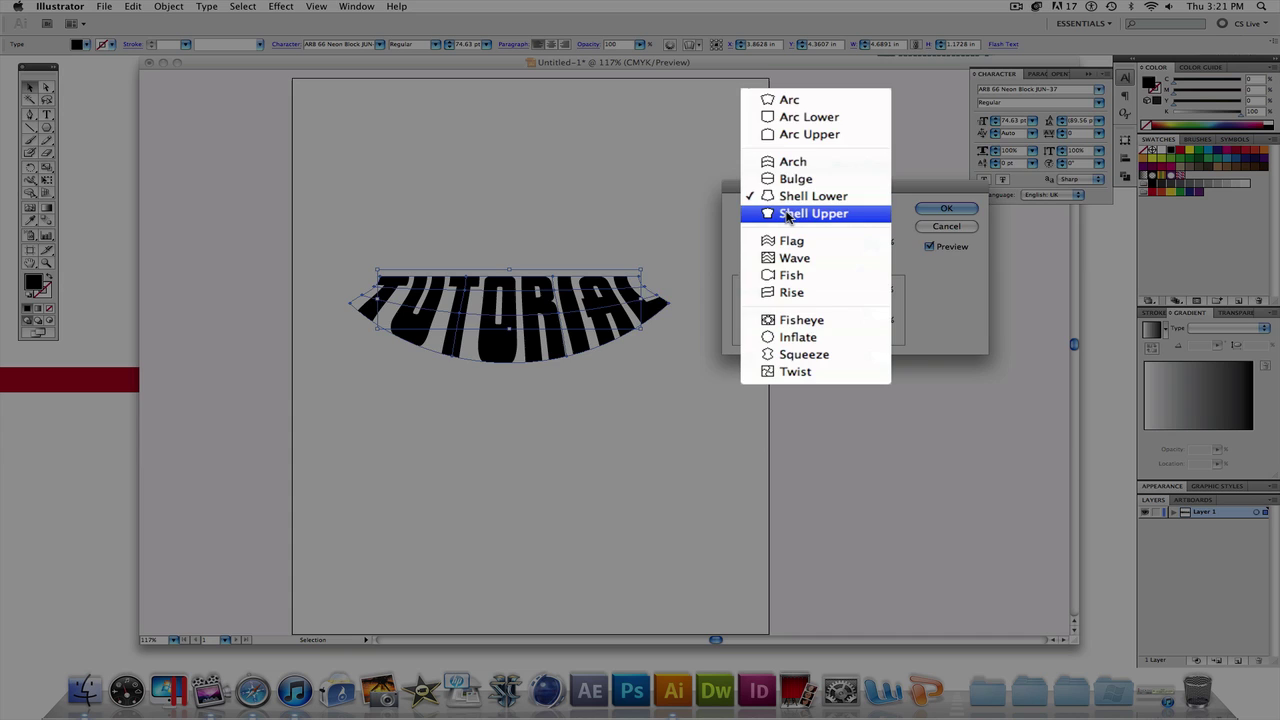
pyautogui.click(790, 214)
pyautogui.click(806, 201)
pyautogui.click(812, 229)
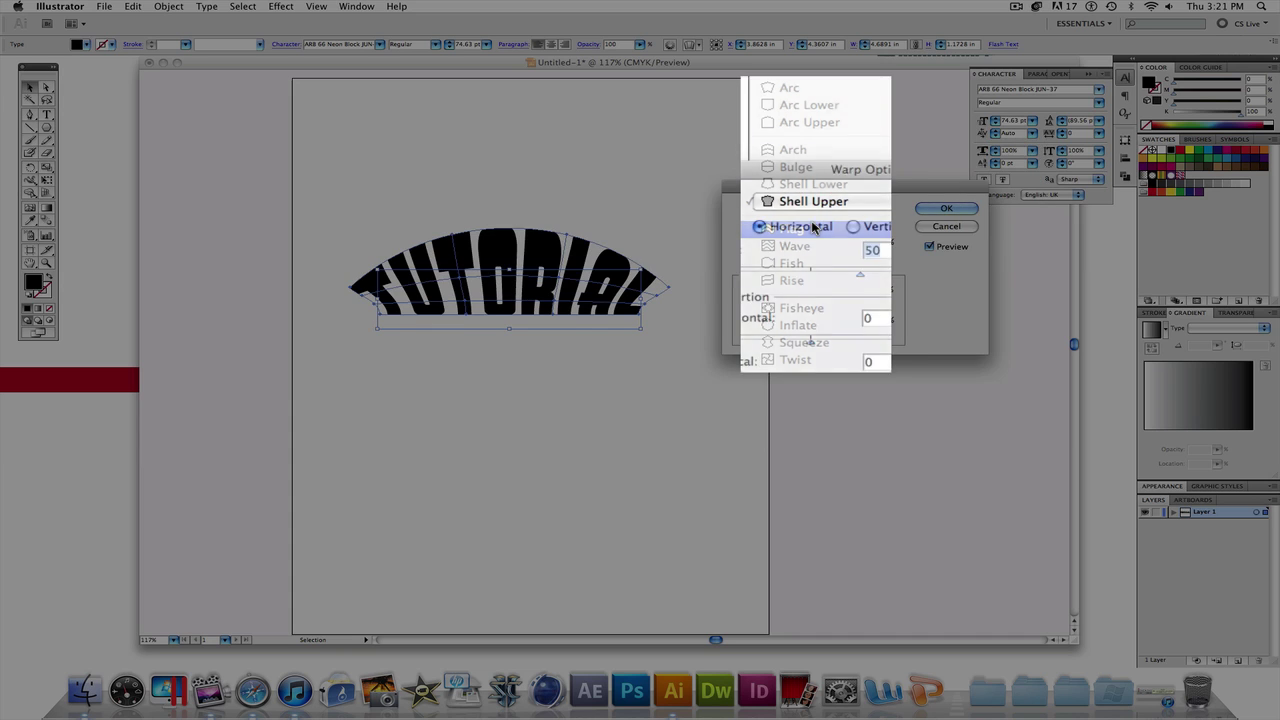
# - Preview TUTORIAL with the Wave, Fish and Inflate warp styles
pyautogui.click(795, 206)
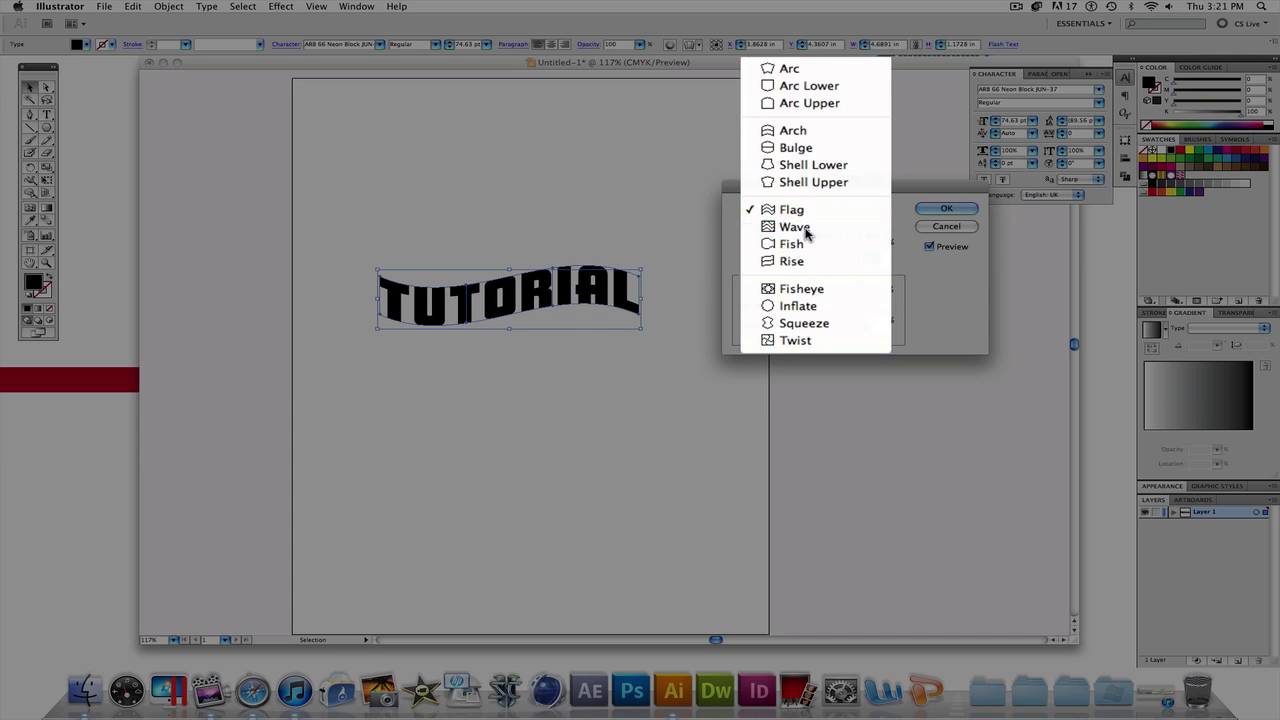
pyautogui.click(806, 229)
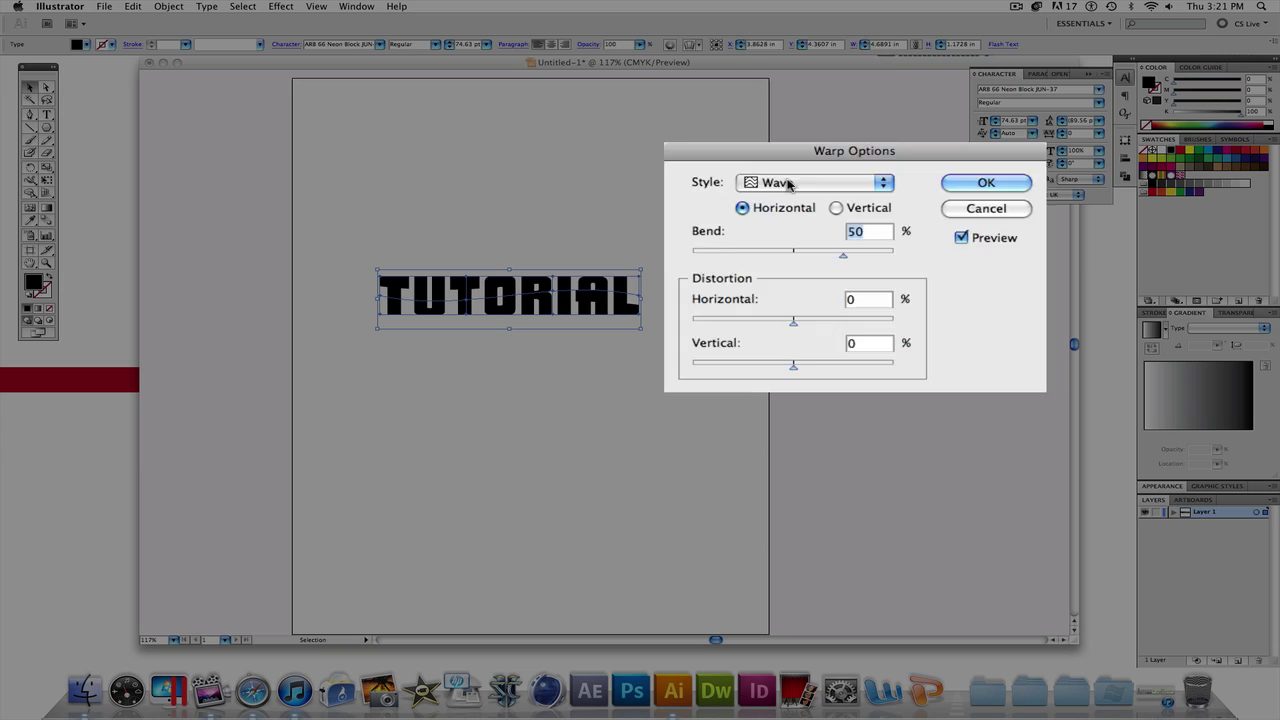
pyautogui.click(788, 184)
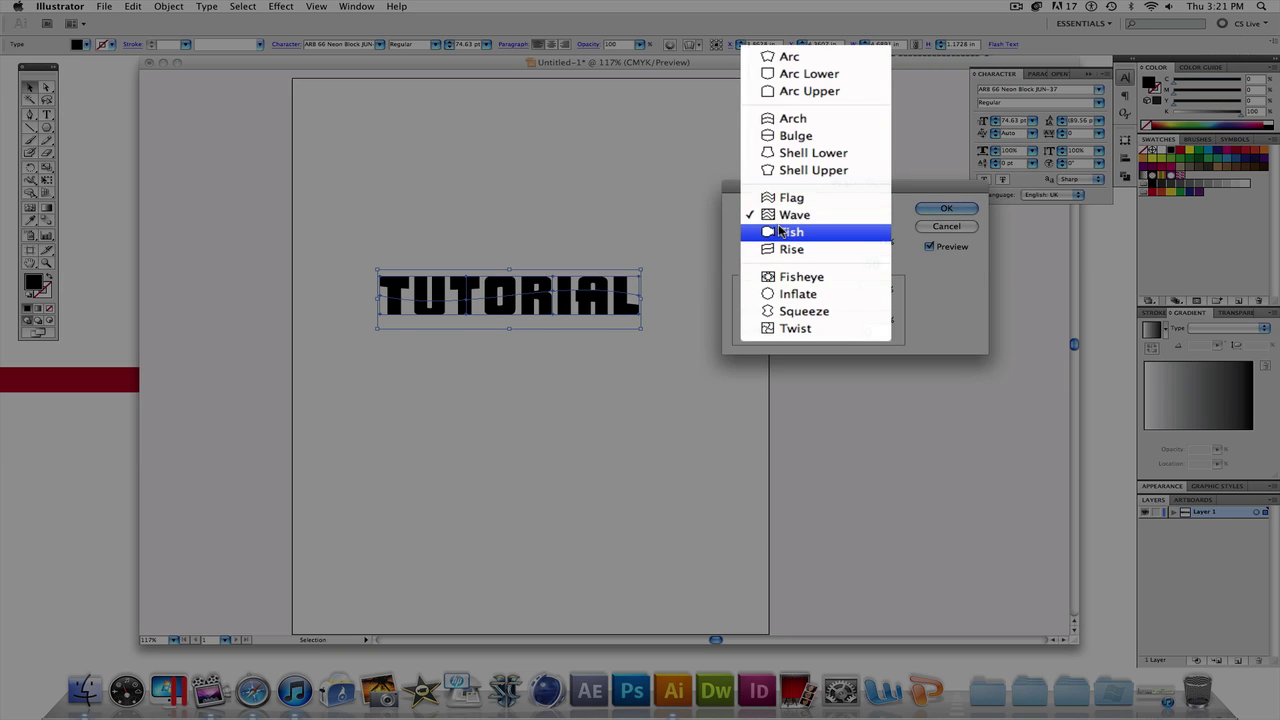
pyautogui.click(783, 231)
pyautogui.click(776, 188)
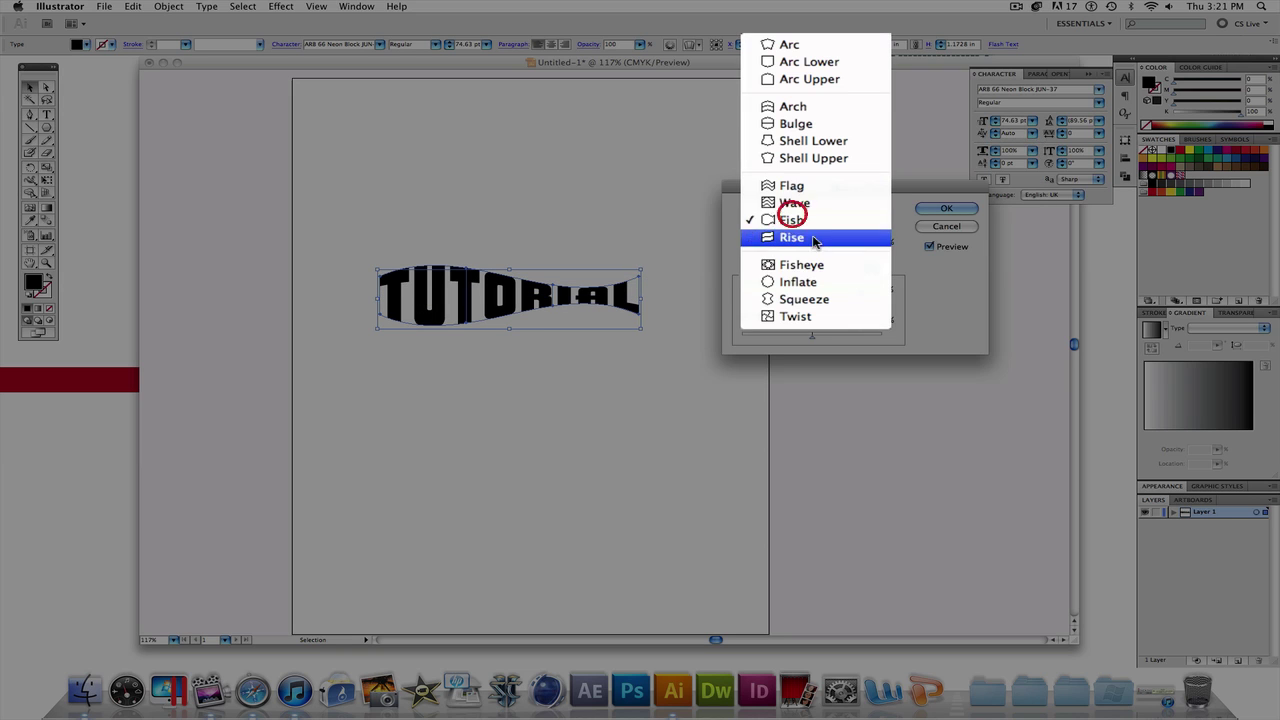
pyautogui.click(799, 282)
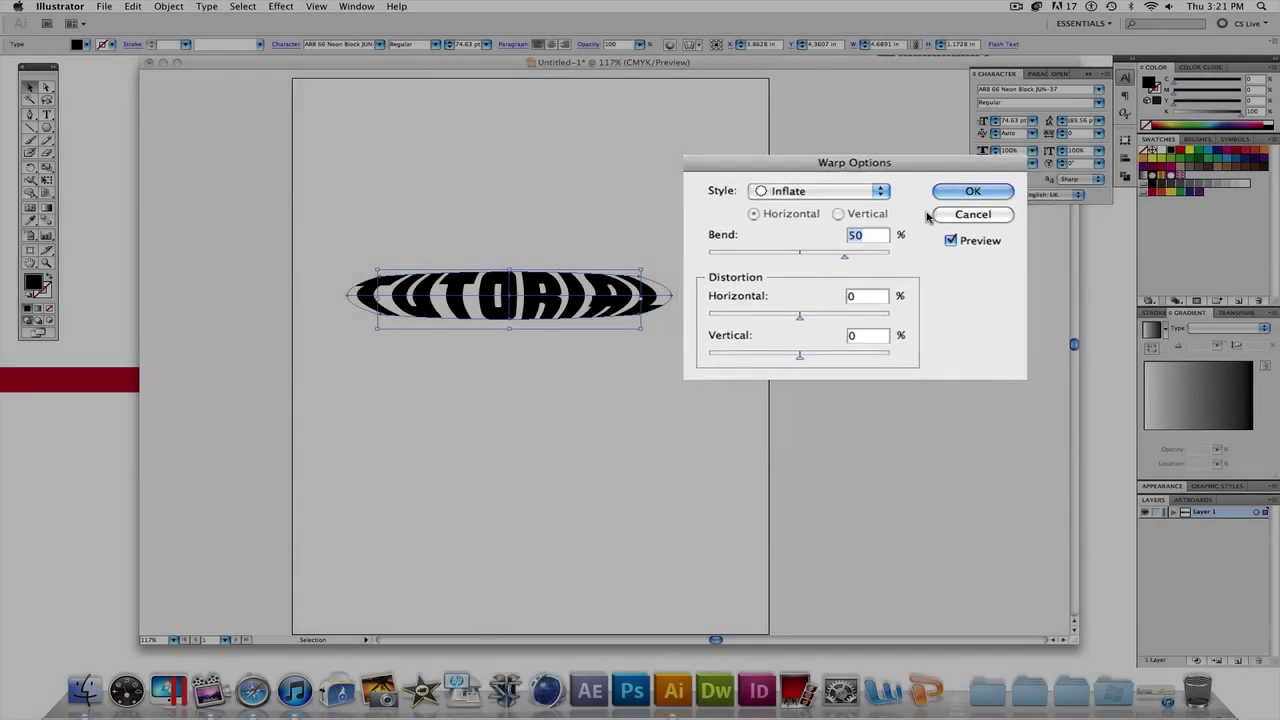
# - Cancel the warp and open Envelope Distort > Make with Mesh set to 2 rows, 2 columns
pyautogui.click(948, 208)
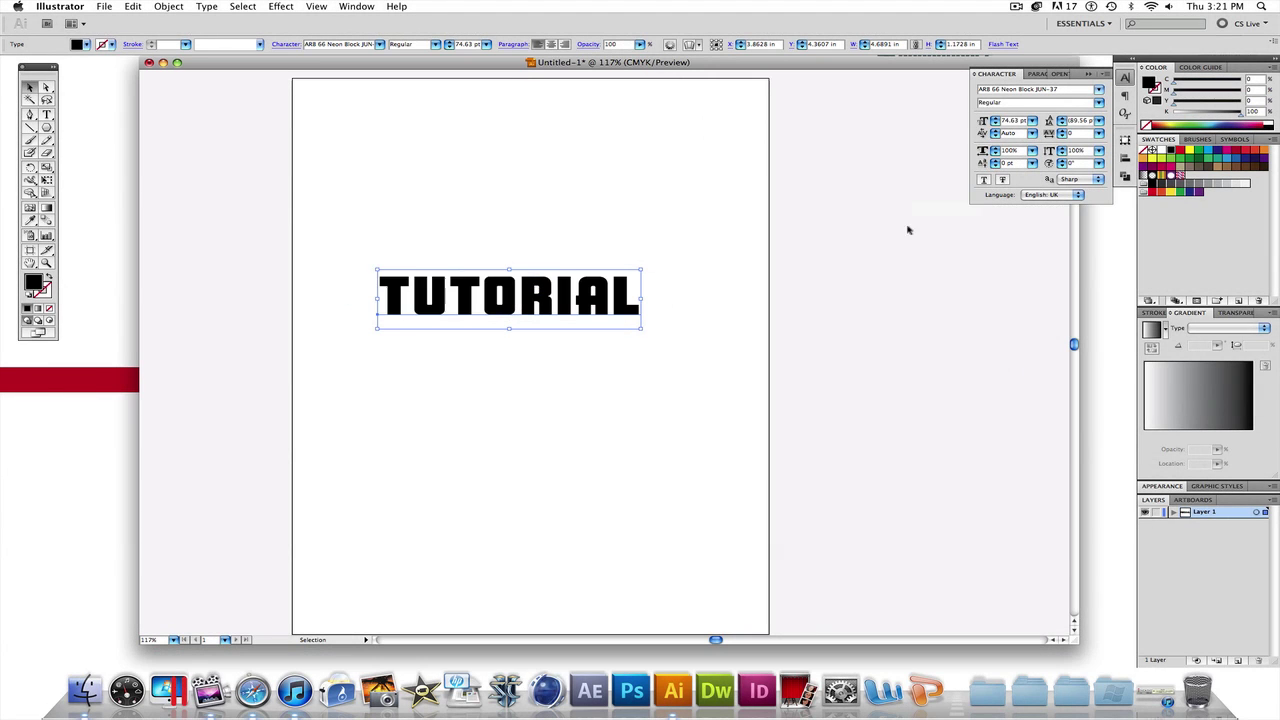
pyautogui.click(243, 6)
pyautogui.moveTo(208, 7)
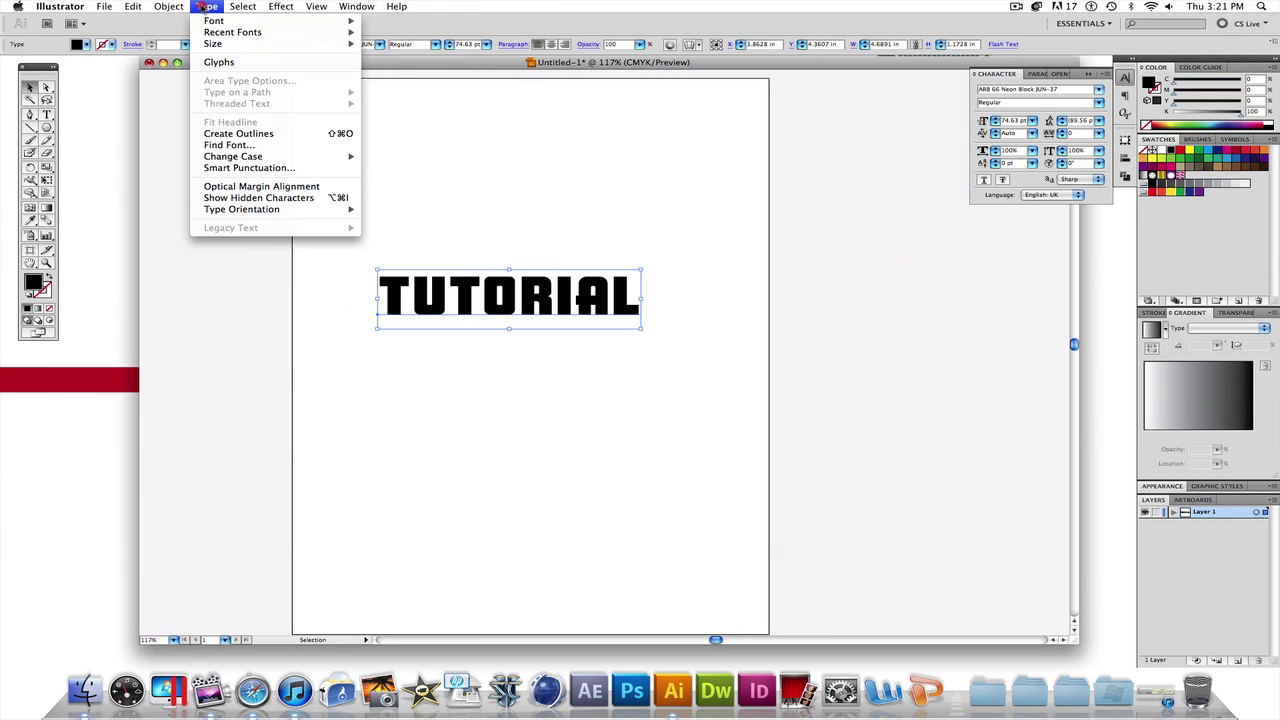
pyautogui.moveTo(168, 7)
pyautogui.moveTo(240, 254)
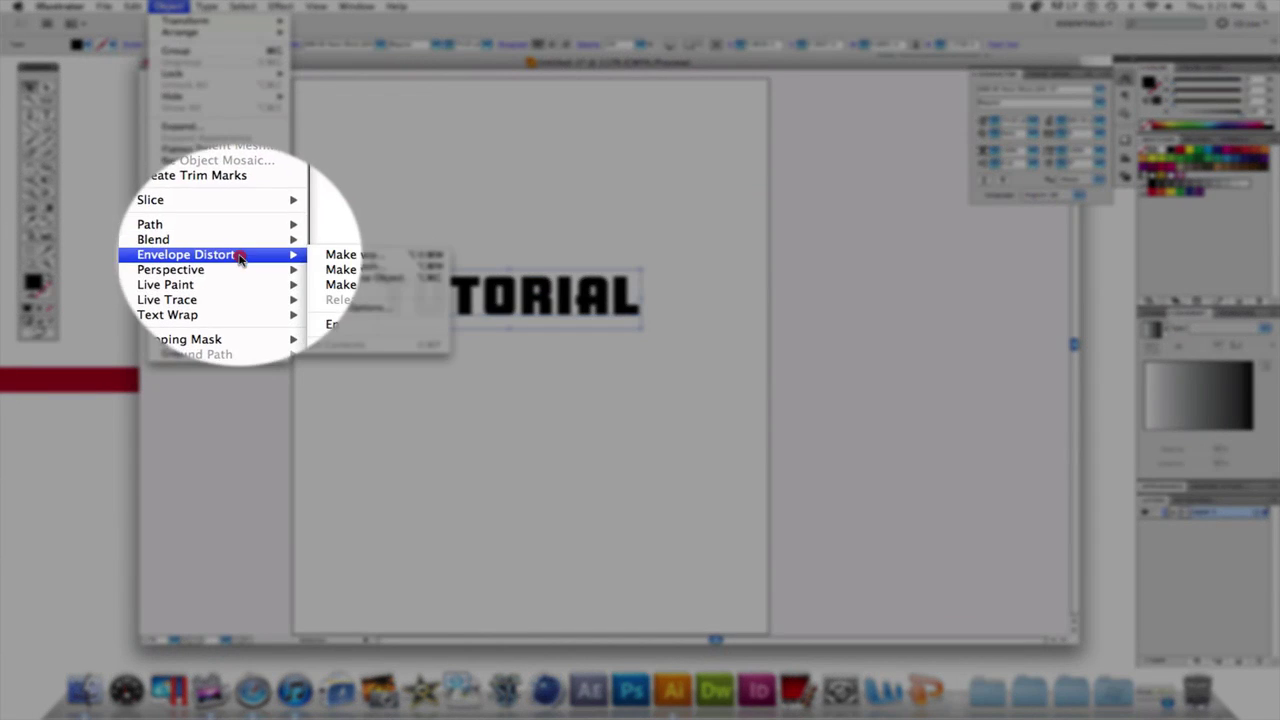
pyautogui.click(343, 269)
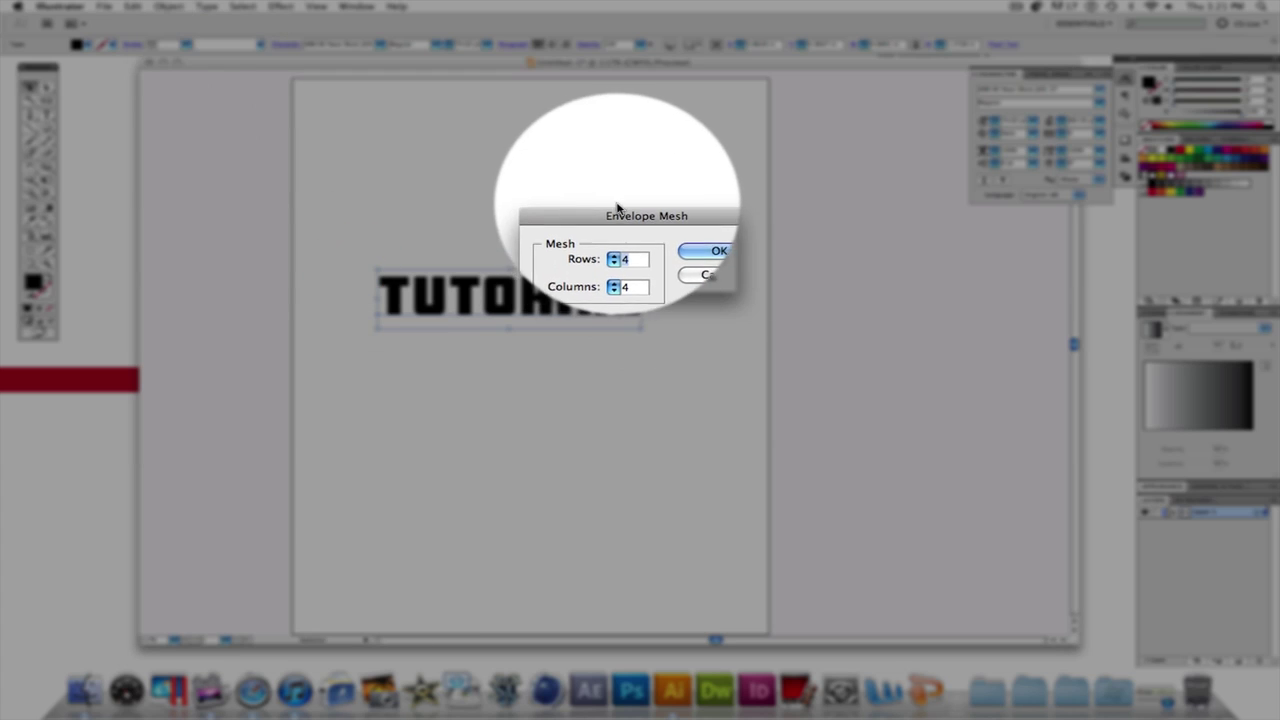
pyautogui.click(617, 249)
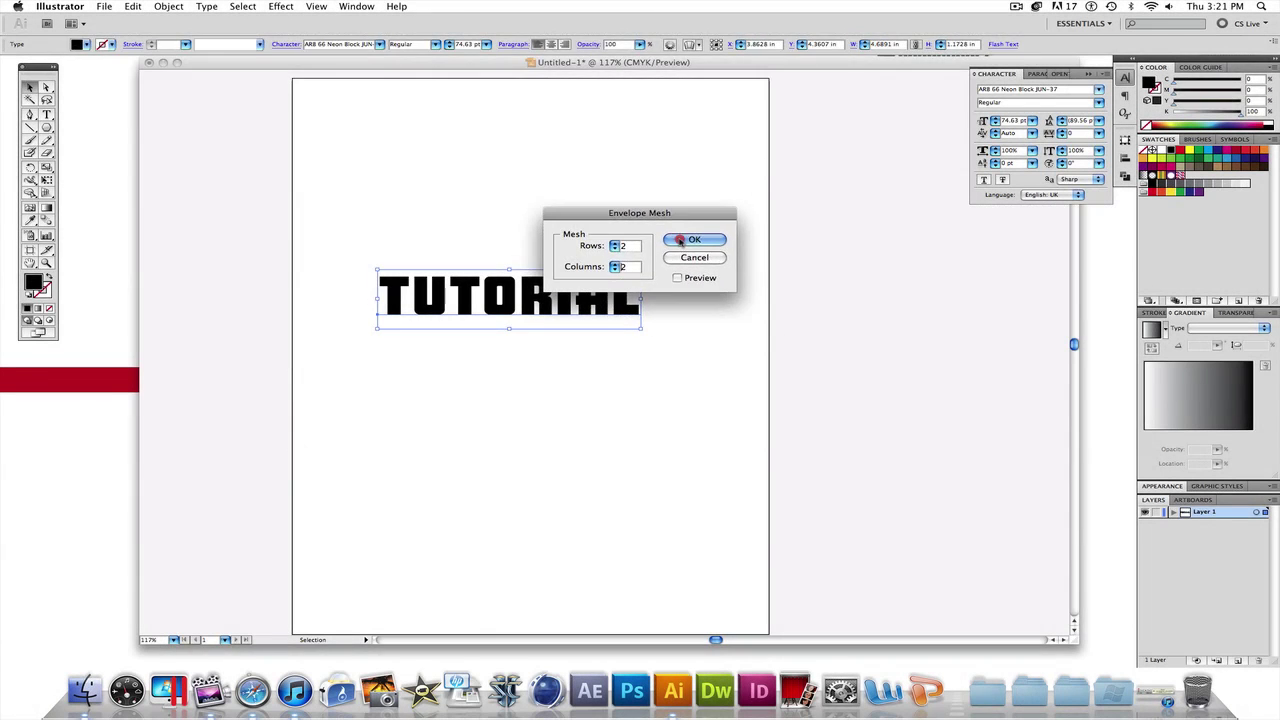
# - Apply the 2x2 mesh envelope and pull its top-right corner up to stretch IAL
pyautogui.click(679, 239)
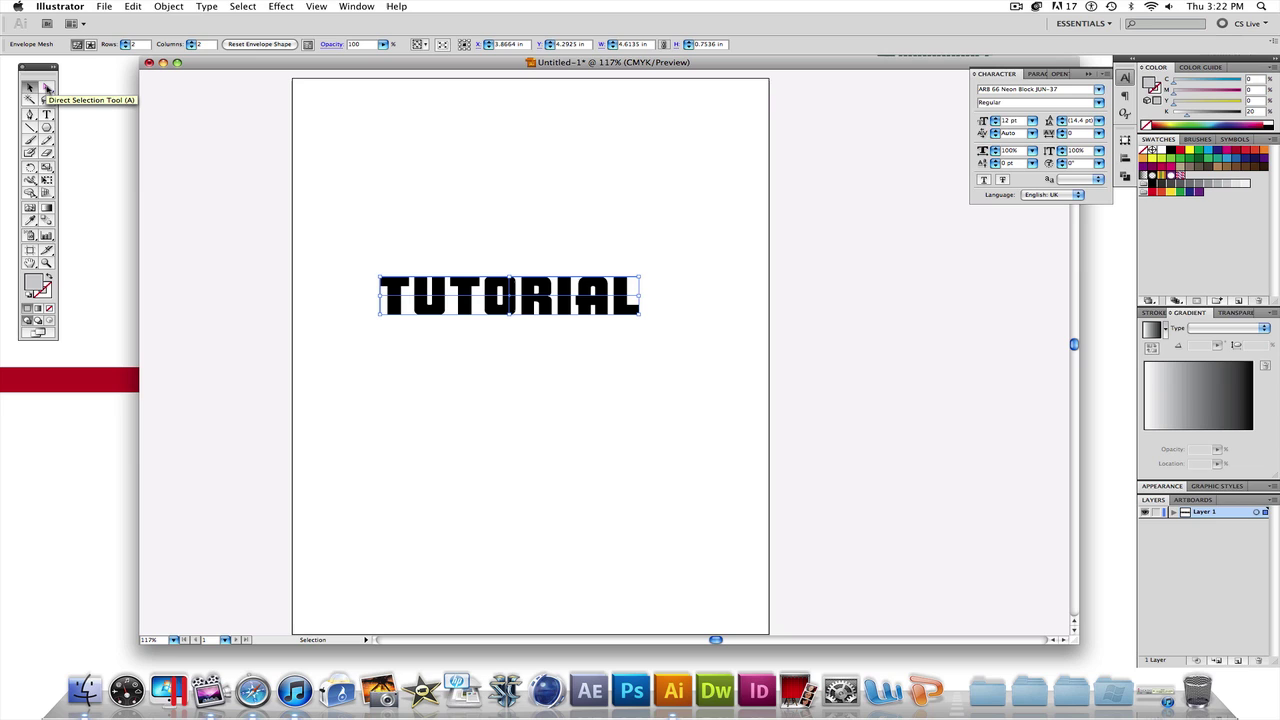
pyautogui.click(46, 88)
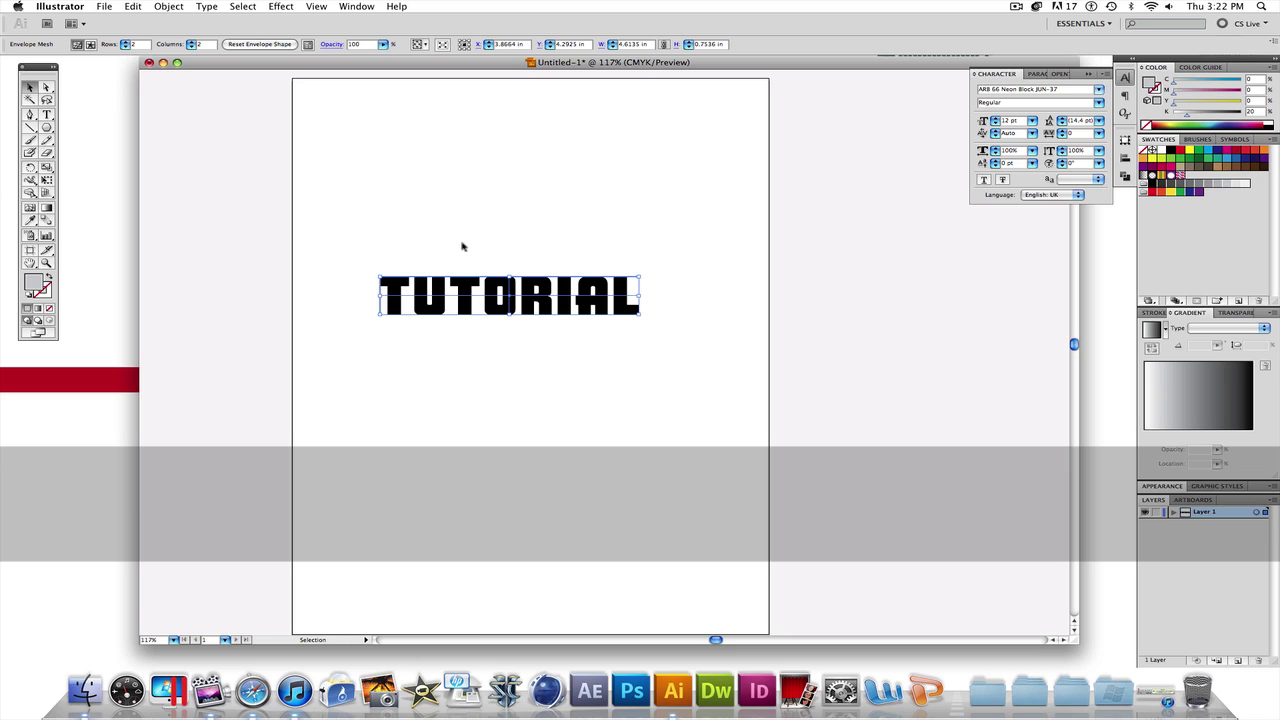
pyautogui.click(640, 279)
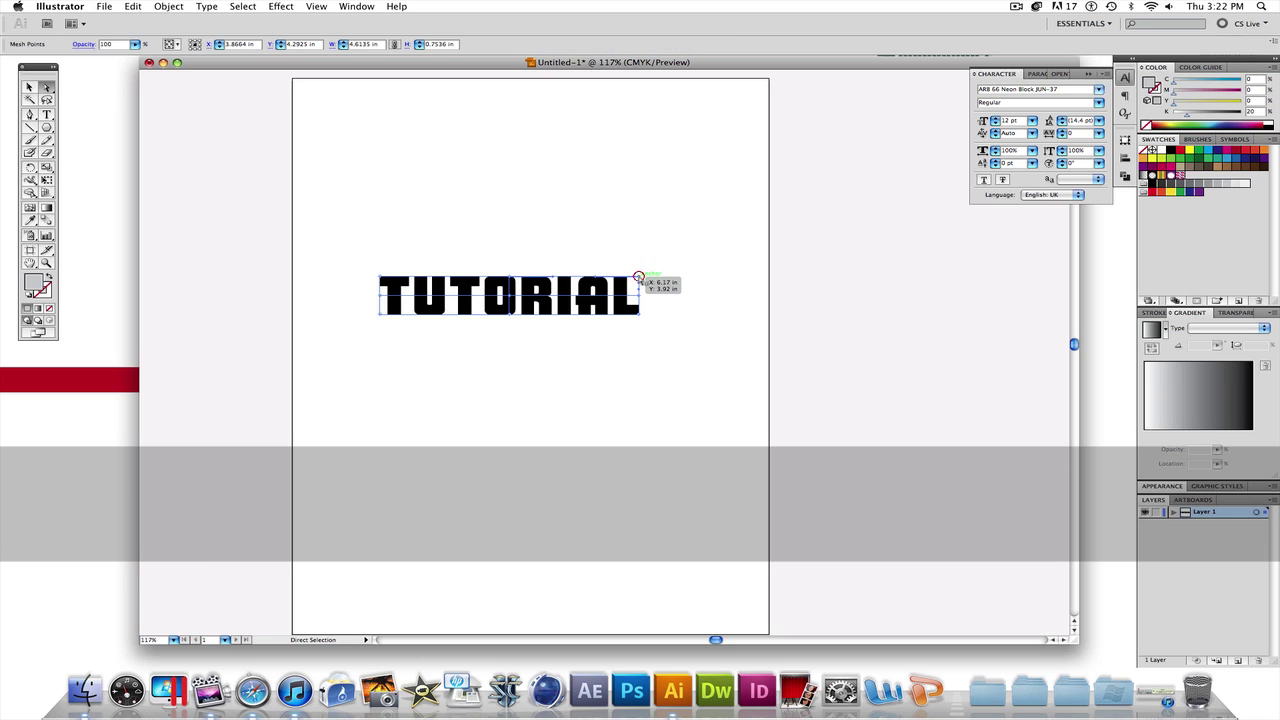
pyautogui.moveTo(641, 283); pyautogui.dragTo(553, 116)
# - Bend the edge curve, drop the bottom-right and bottom-middle points, and raise the top-left corner
pyautogui.moveTo(557, 180); pyautogui.dragTo(603, 245)
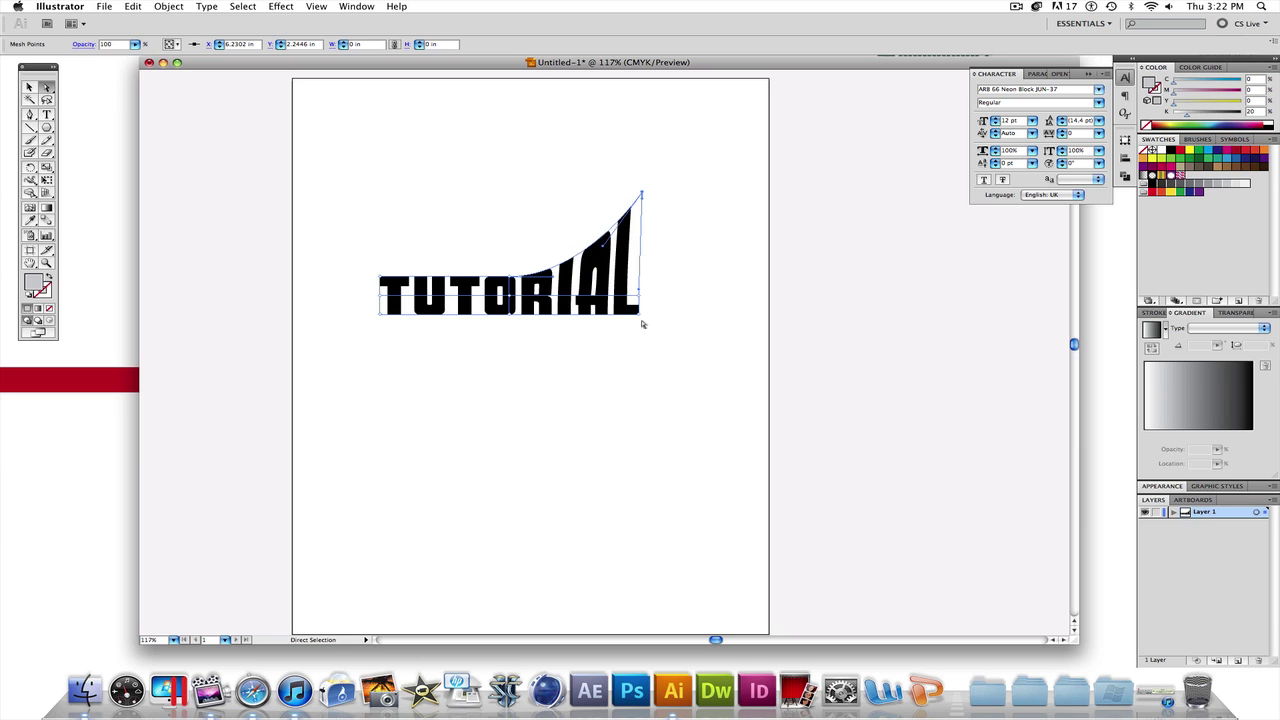
pyautogui.moveTo(640, 317); pyautogui.dragTo(600, 398)
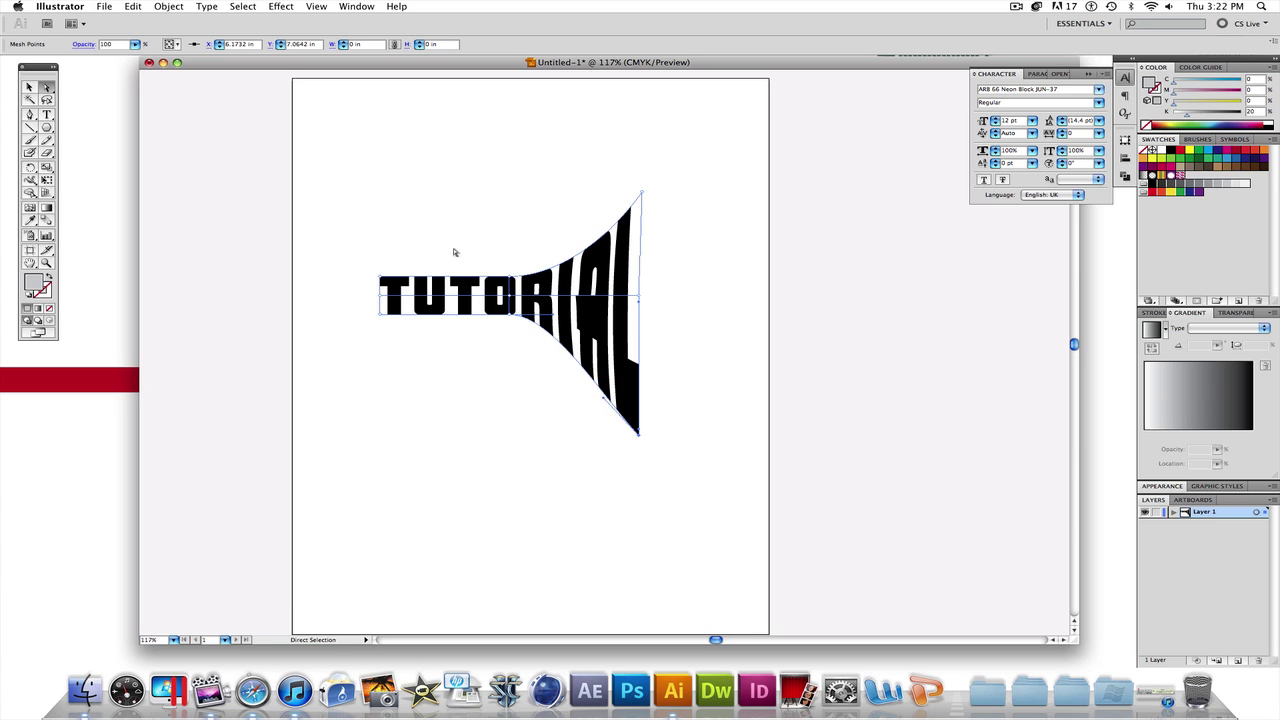
pyautogui.moveTo(375, 286); pyautogui.dragTo(410, 173)
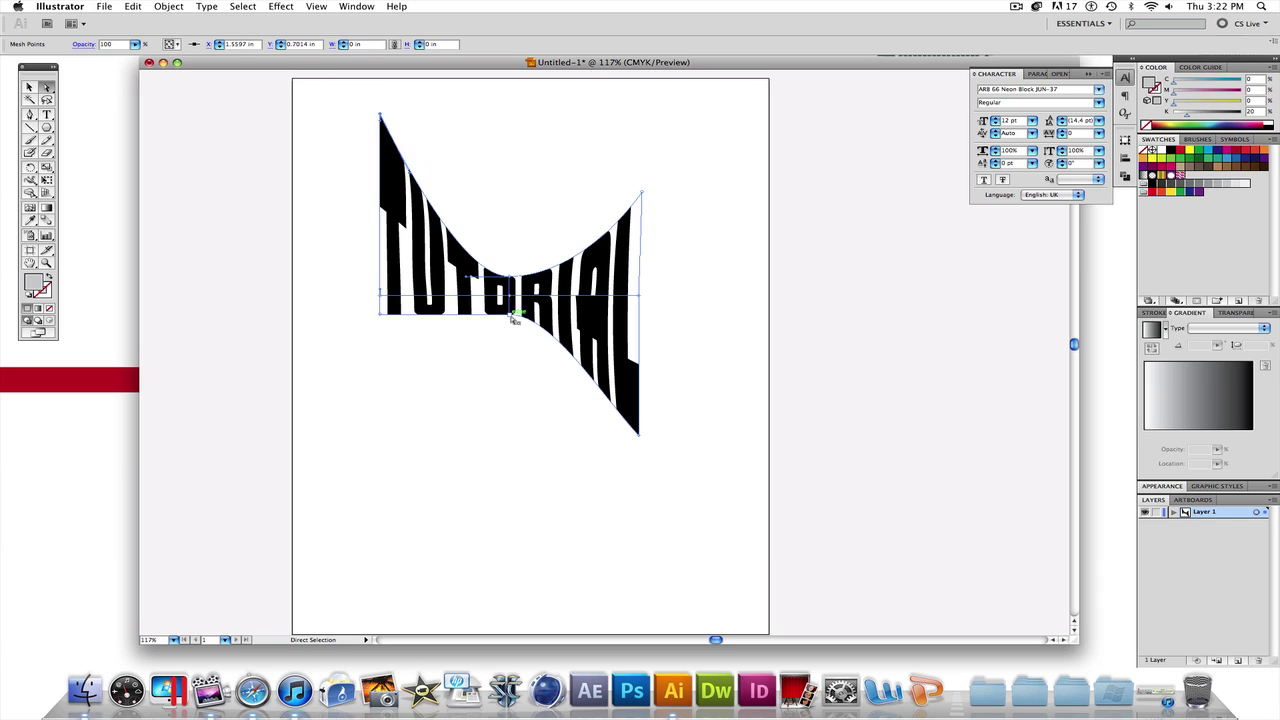
pyautogui.moveTo(507, 319); pyautogui.dragTo(508, 423)
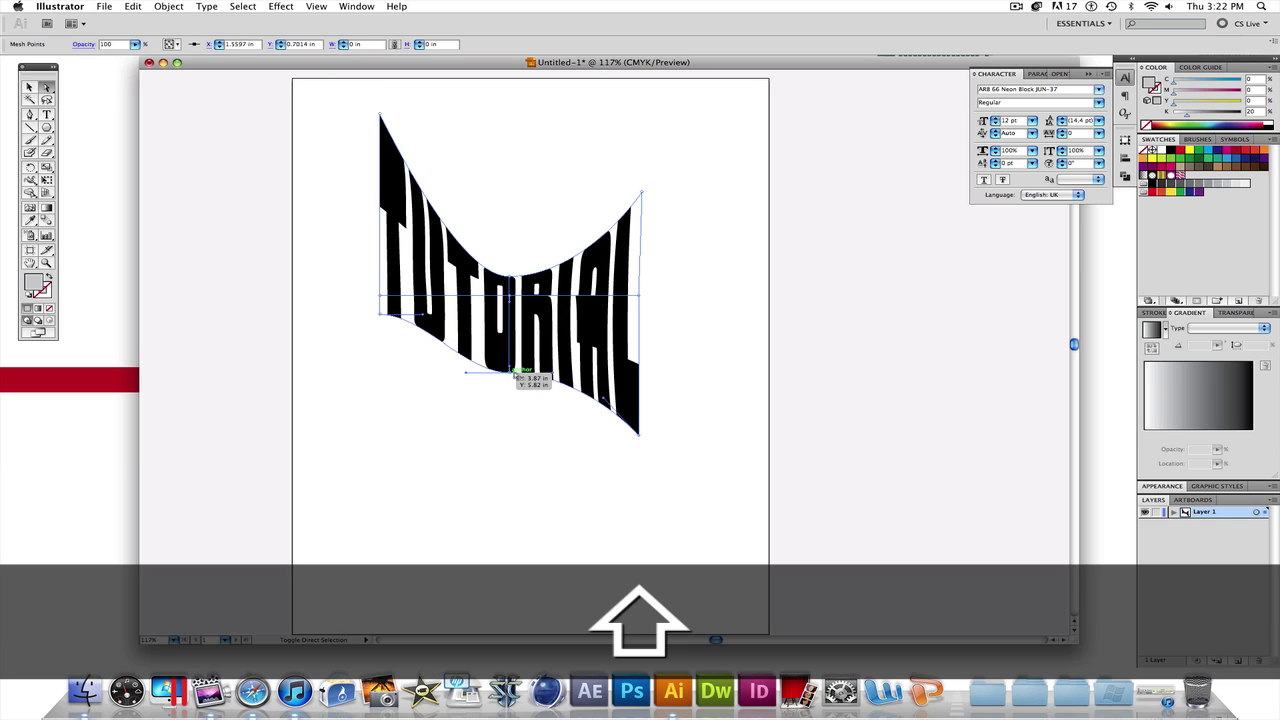
# - Undo and redo the last mesh tweak, then delete the warped TUTORIAL
pyautogui.click(718, 270)
pyautogui.keyDown('shift'); pyautogui.click(584, 355); pyautogui.keyUp('shift')
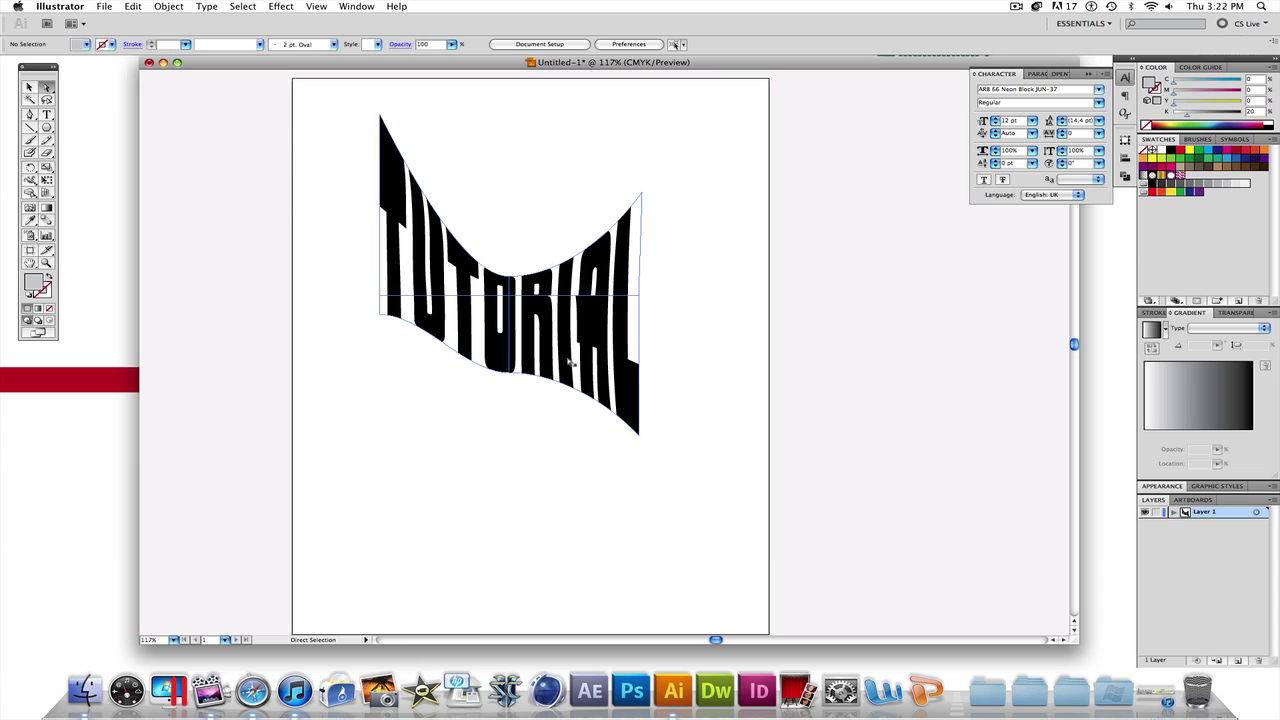
pyautogui.press('super+z')
pyautogui.click(29, 88)
pyautogui.press('super+shift+z')
pyautogui.click(594, 368)
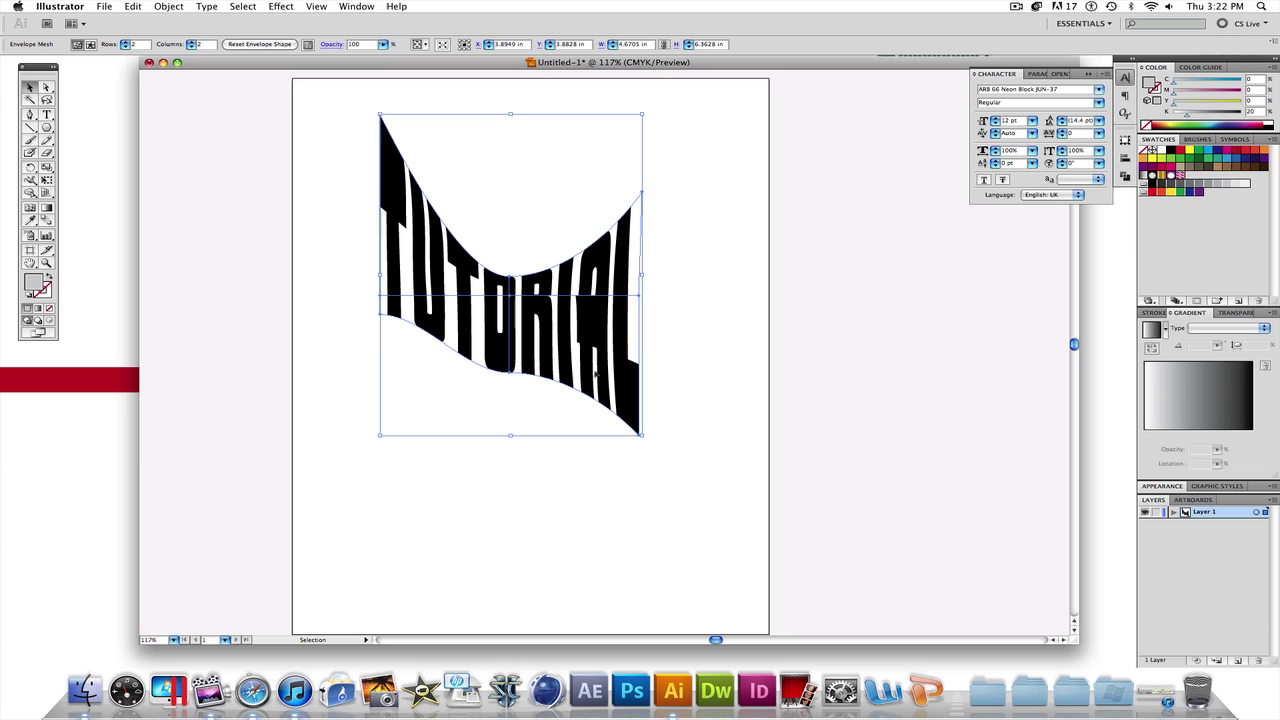
pyautogui.press('Delete')
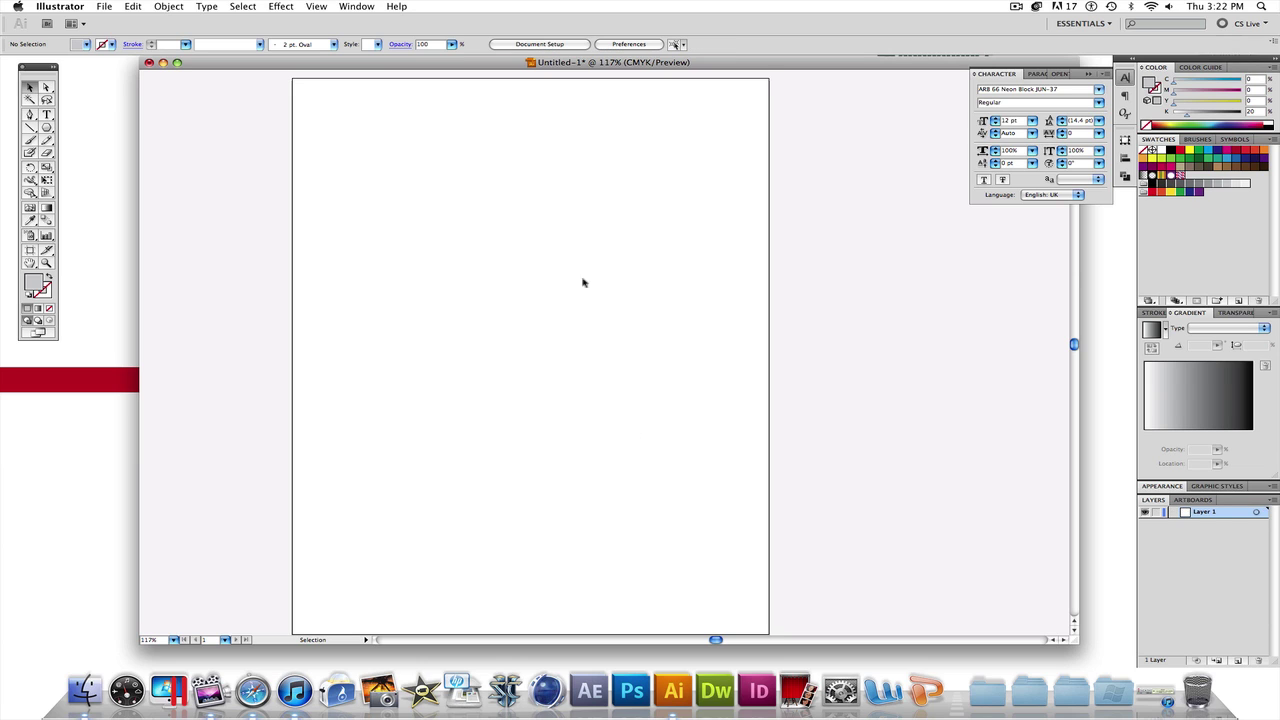
# - Close the Untitled-1 document without saving
pyautogui.click(149, 63)
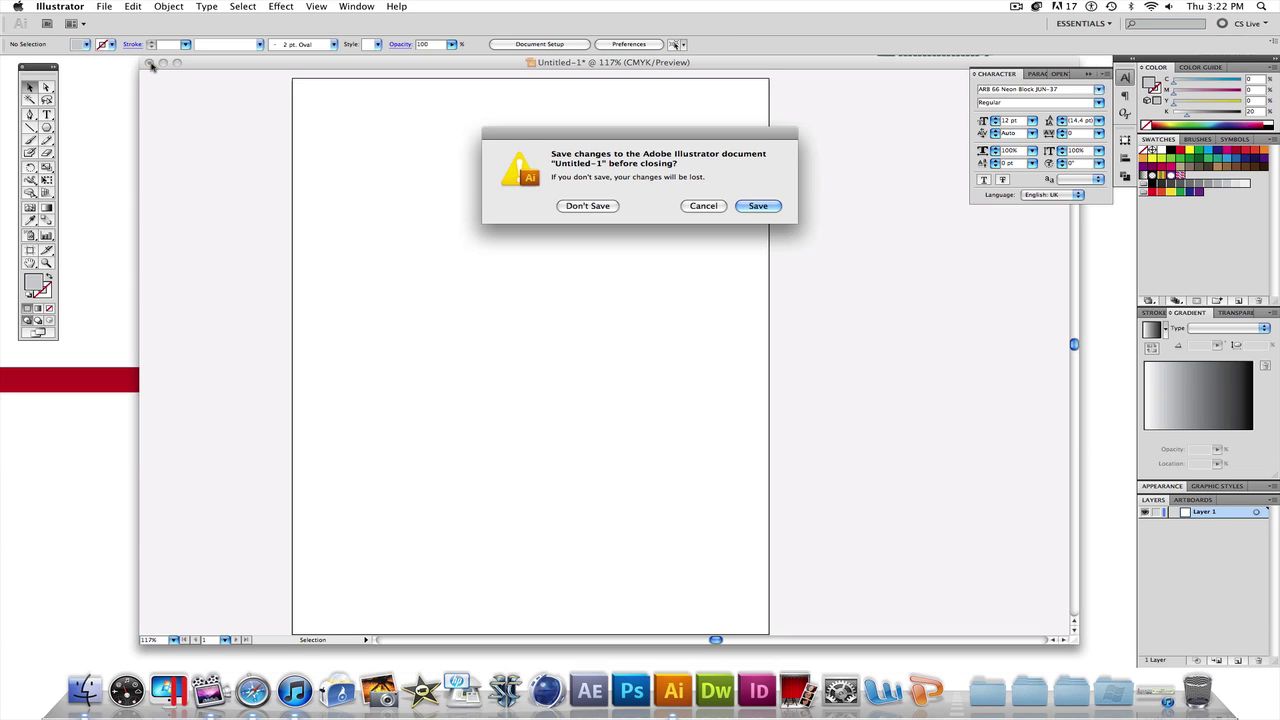
pyautogui.click(603, 206)
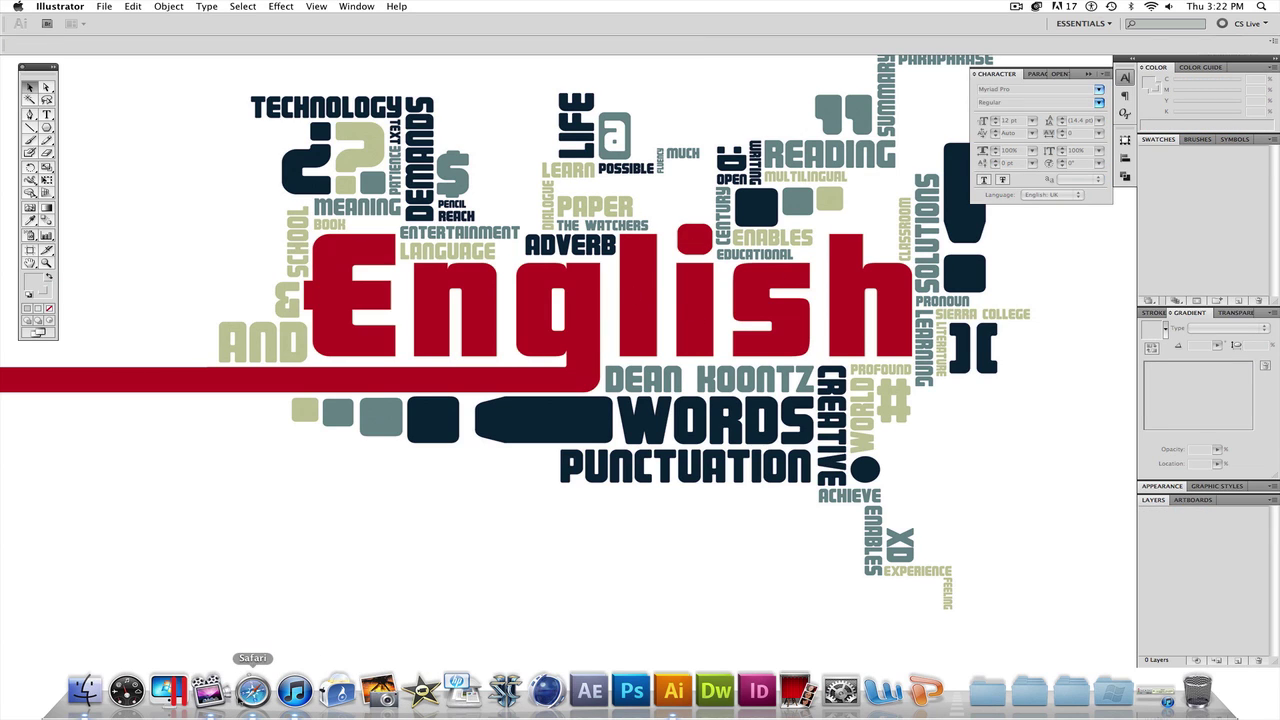
pyautogui.click(1016, 7)
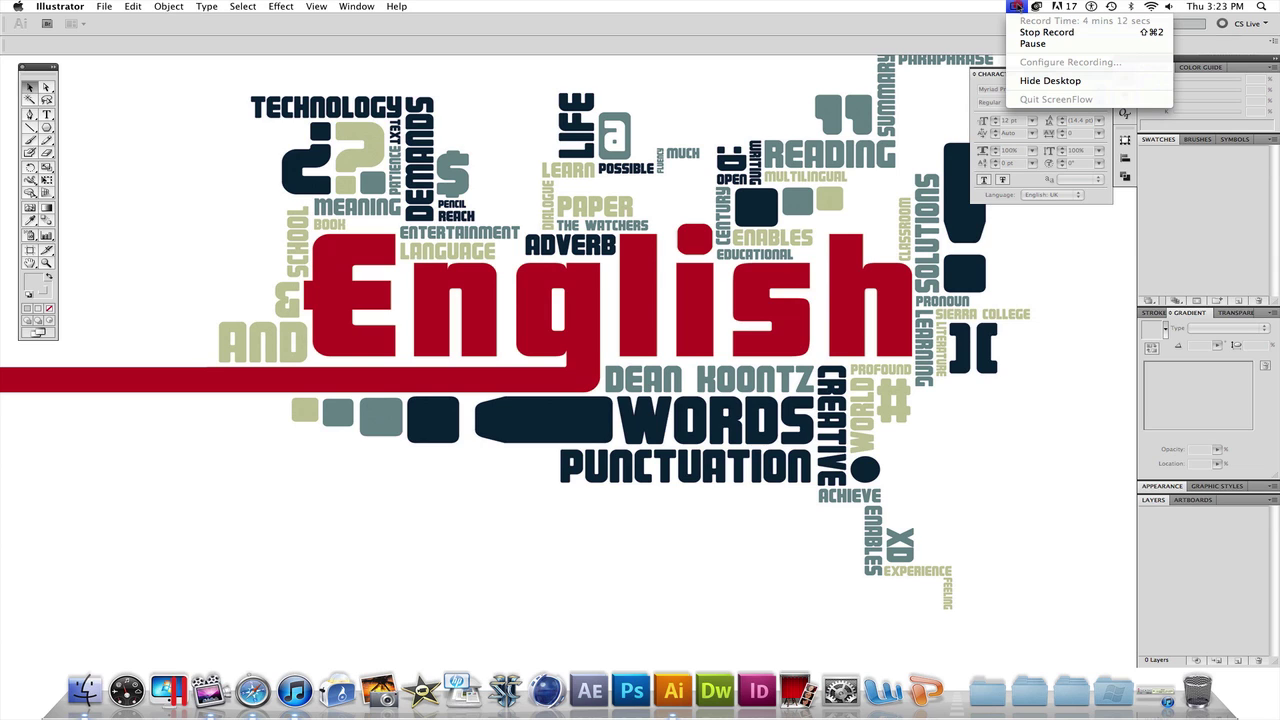
# - Quick Look mevector.jpg, close it, then preview selfportrait.psd from the desktop
pyautogui.click(1045, 32)
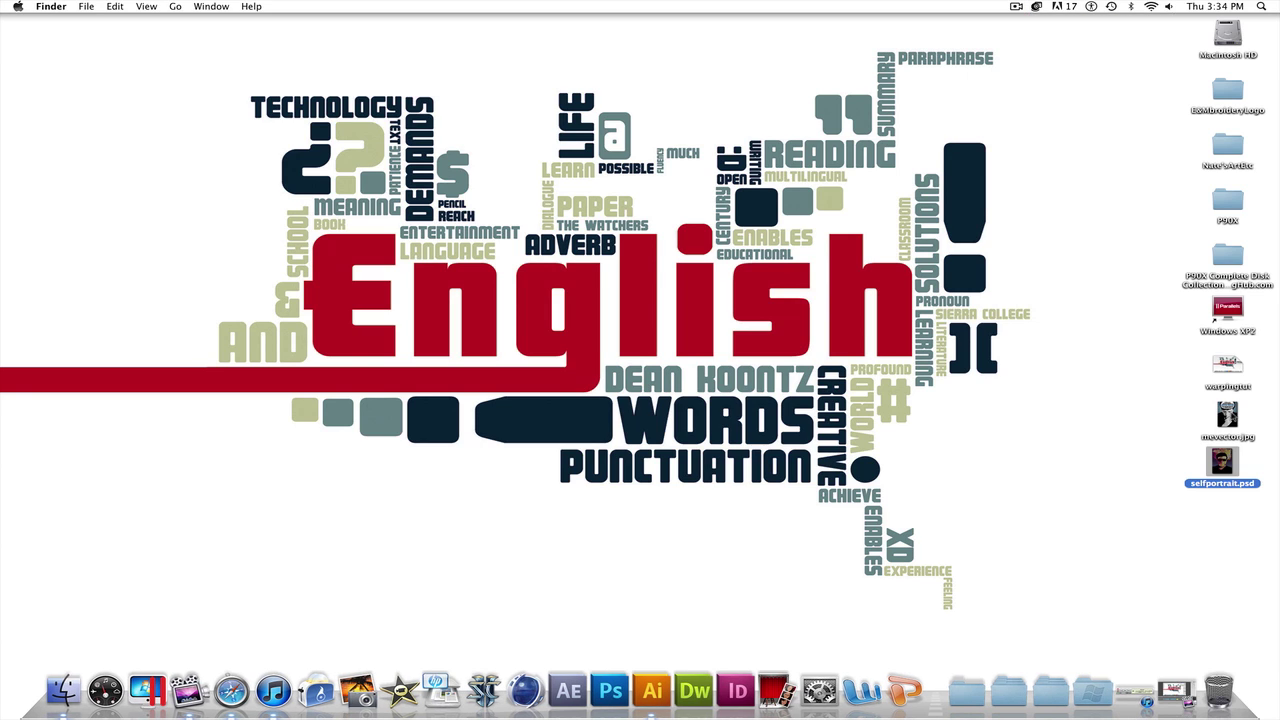
pyautogui.click(1228, 415)
pyautogui.press('space')
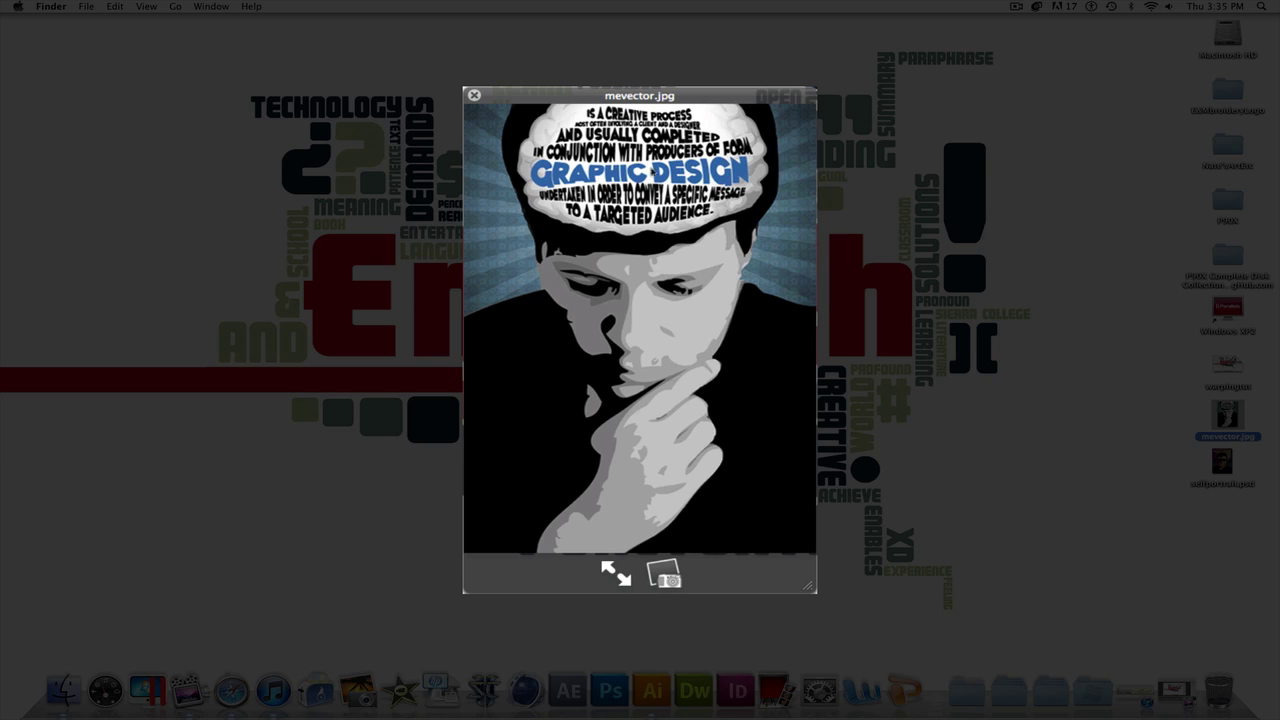
pyautogui.press('space')
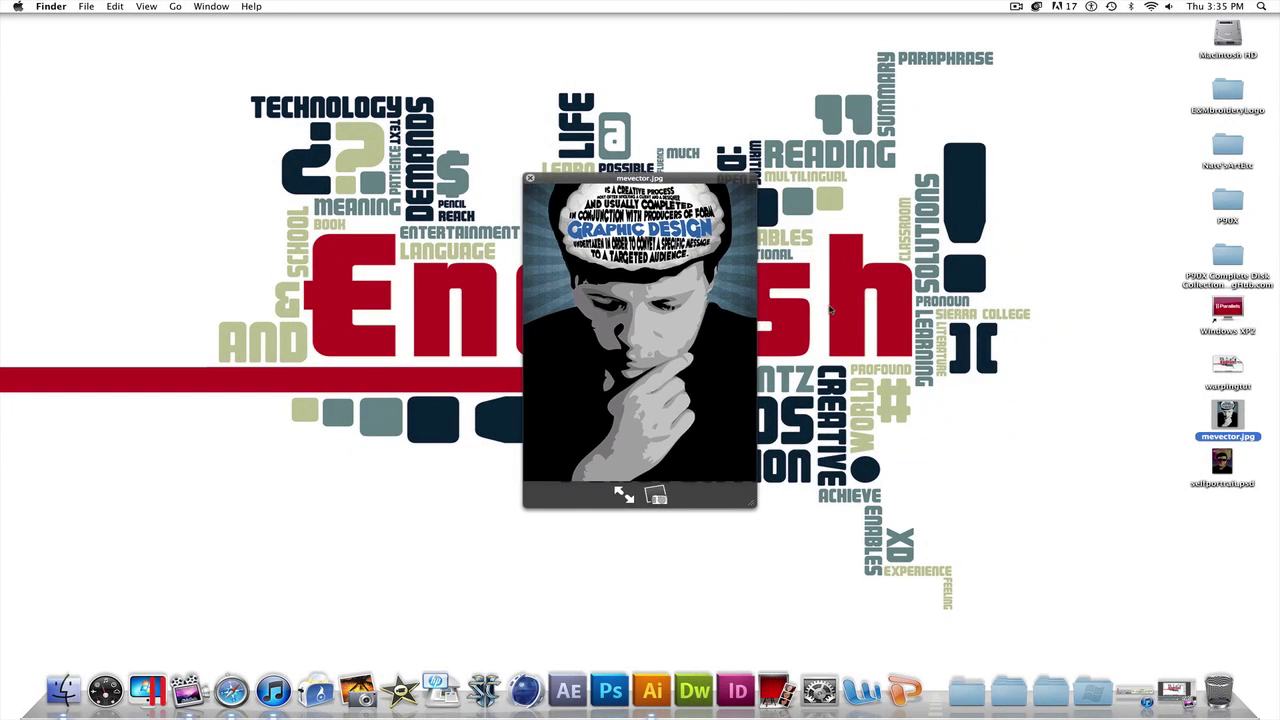
pyautogui.click(1220, 463)
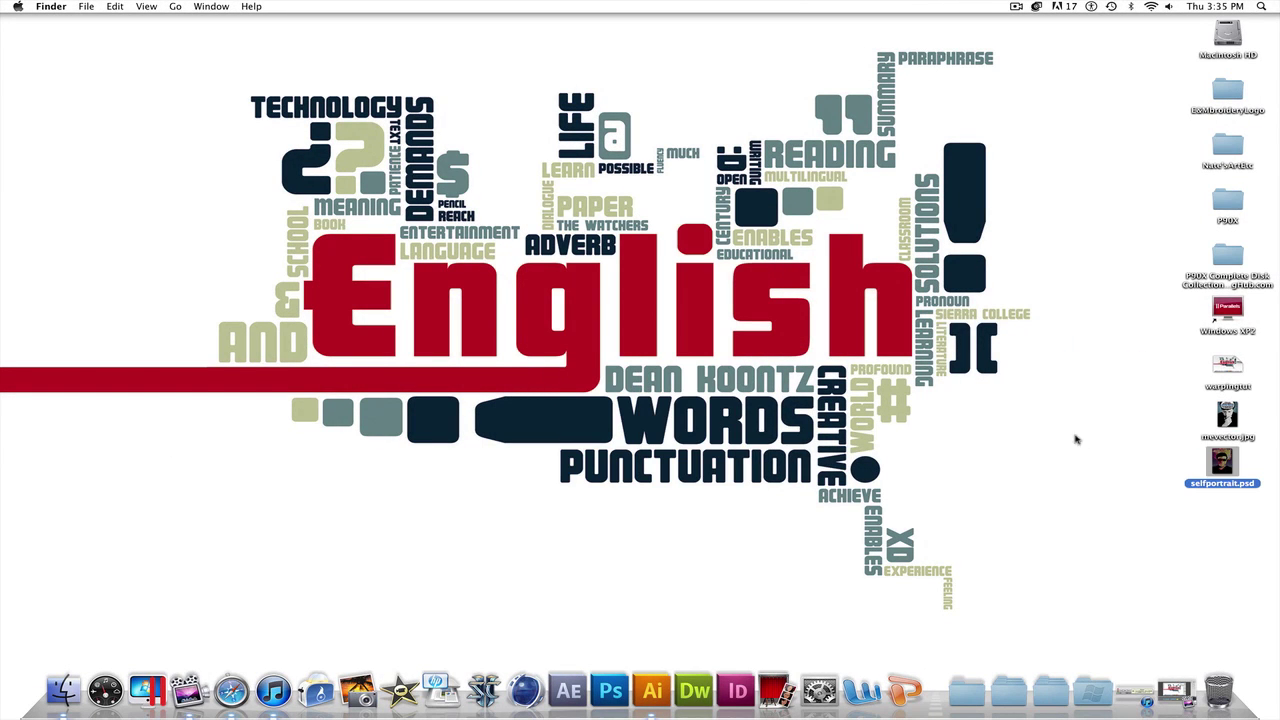
pyautogui.press('space')
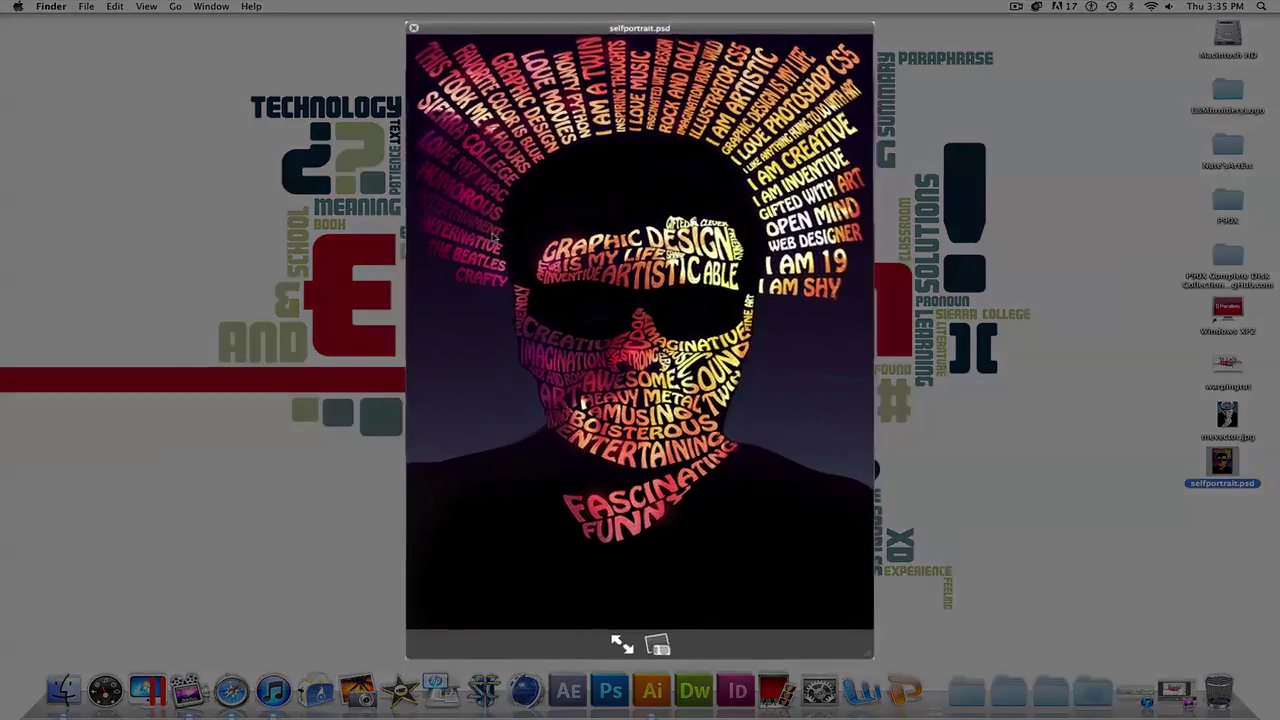